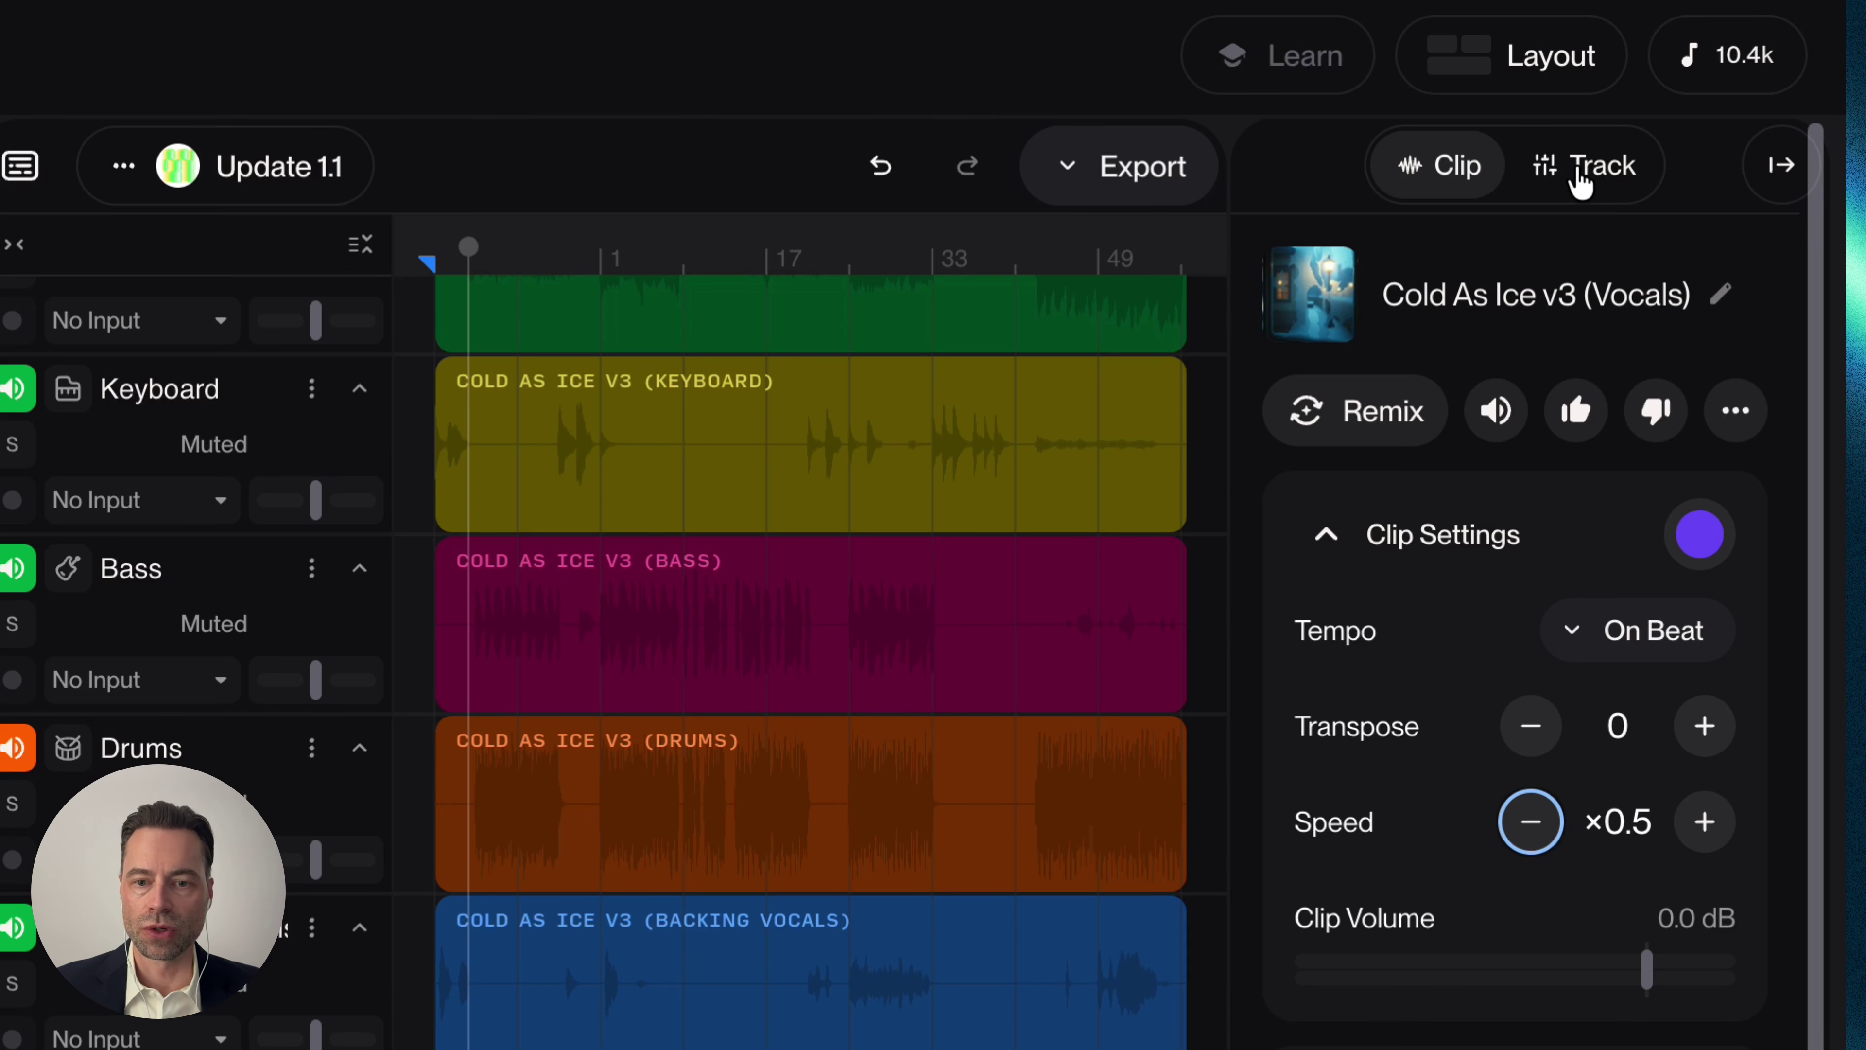
Toggle the Vocals track's EQ off and back on and apply the Warm preset to it.
left_click(1580, 184)
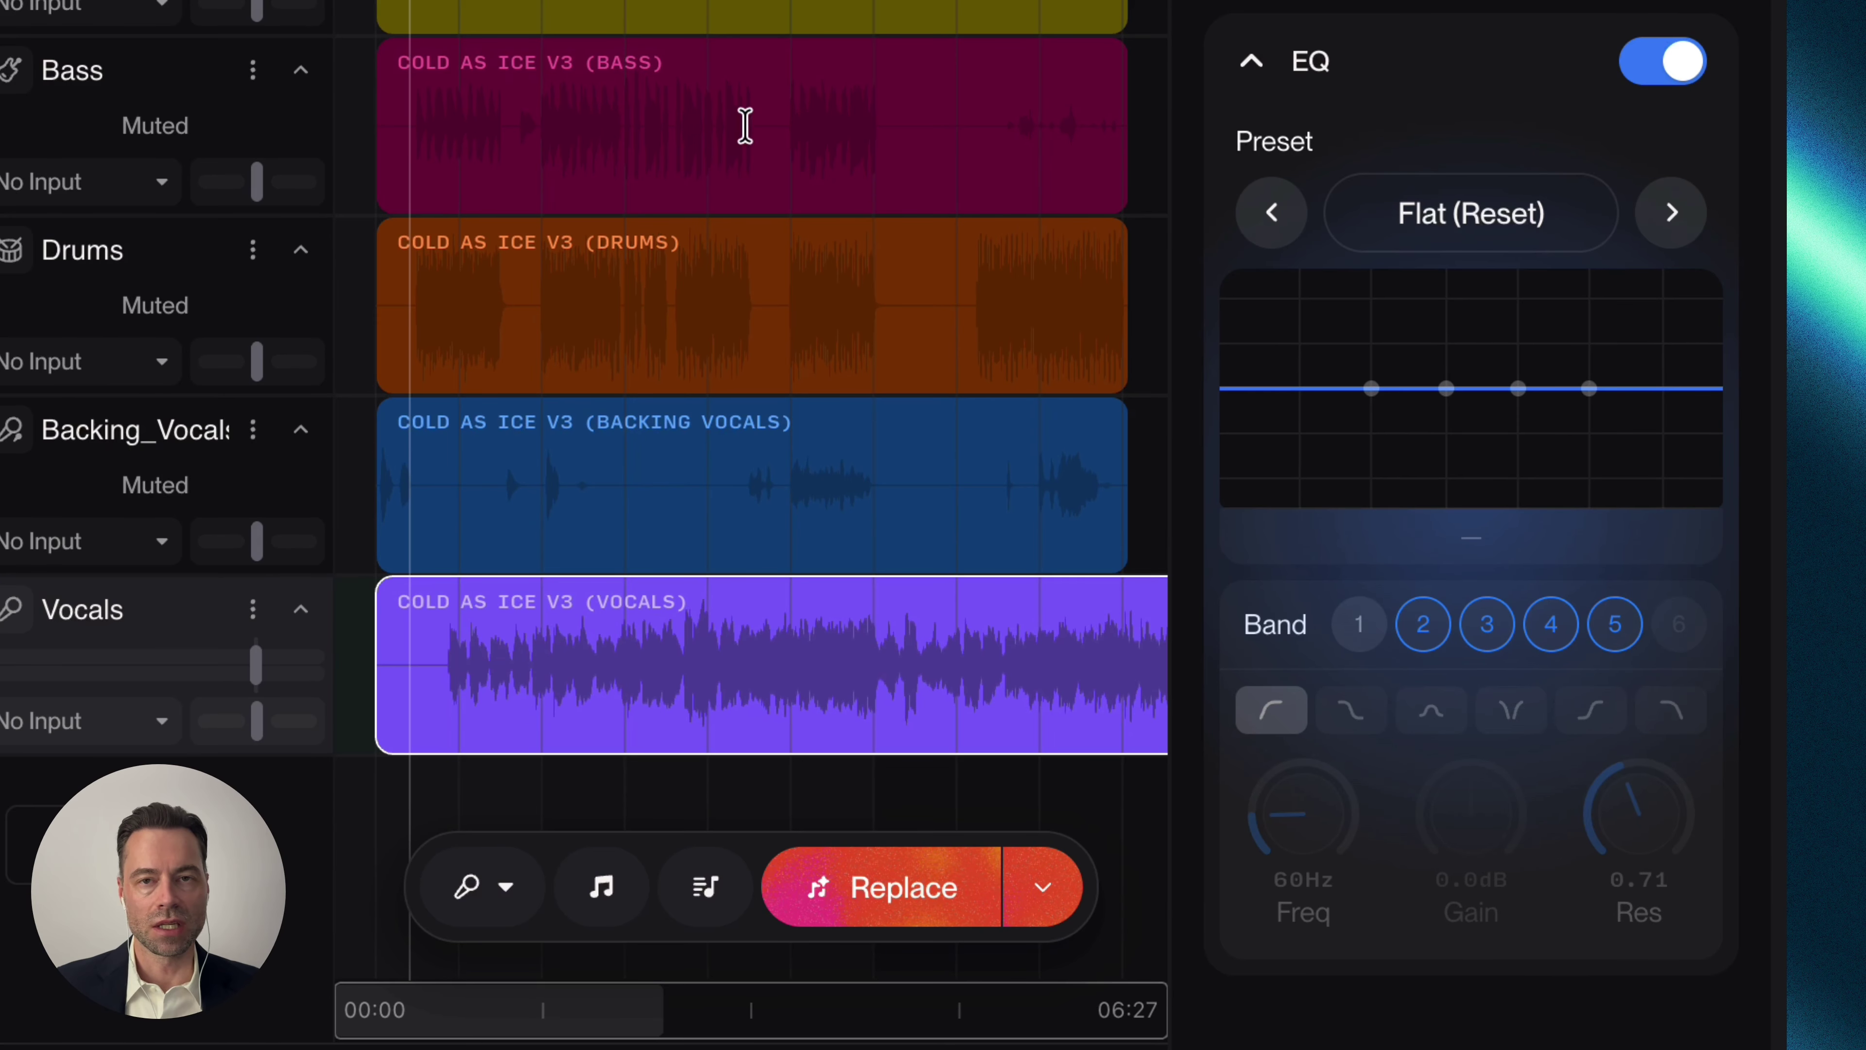
left_click(1660, 73)
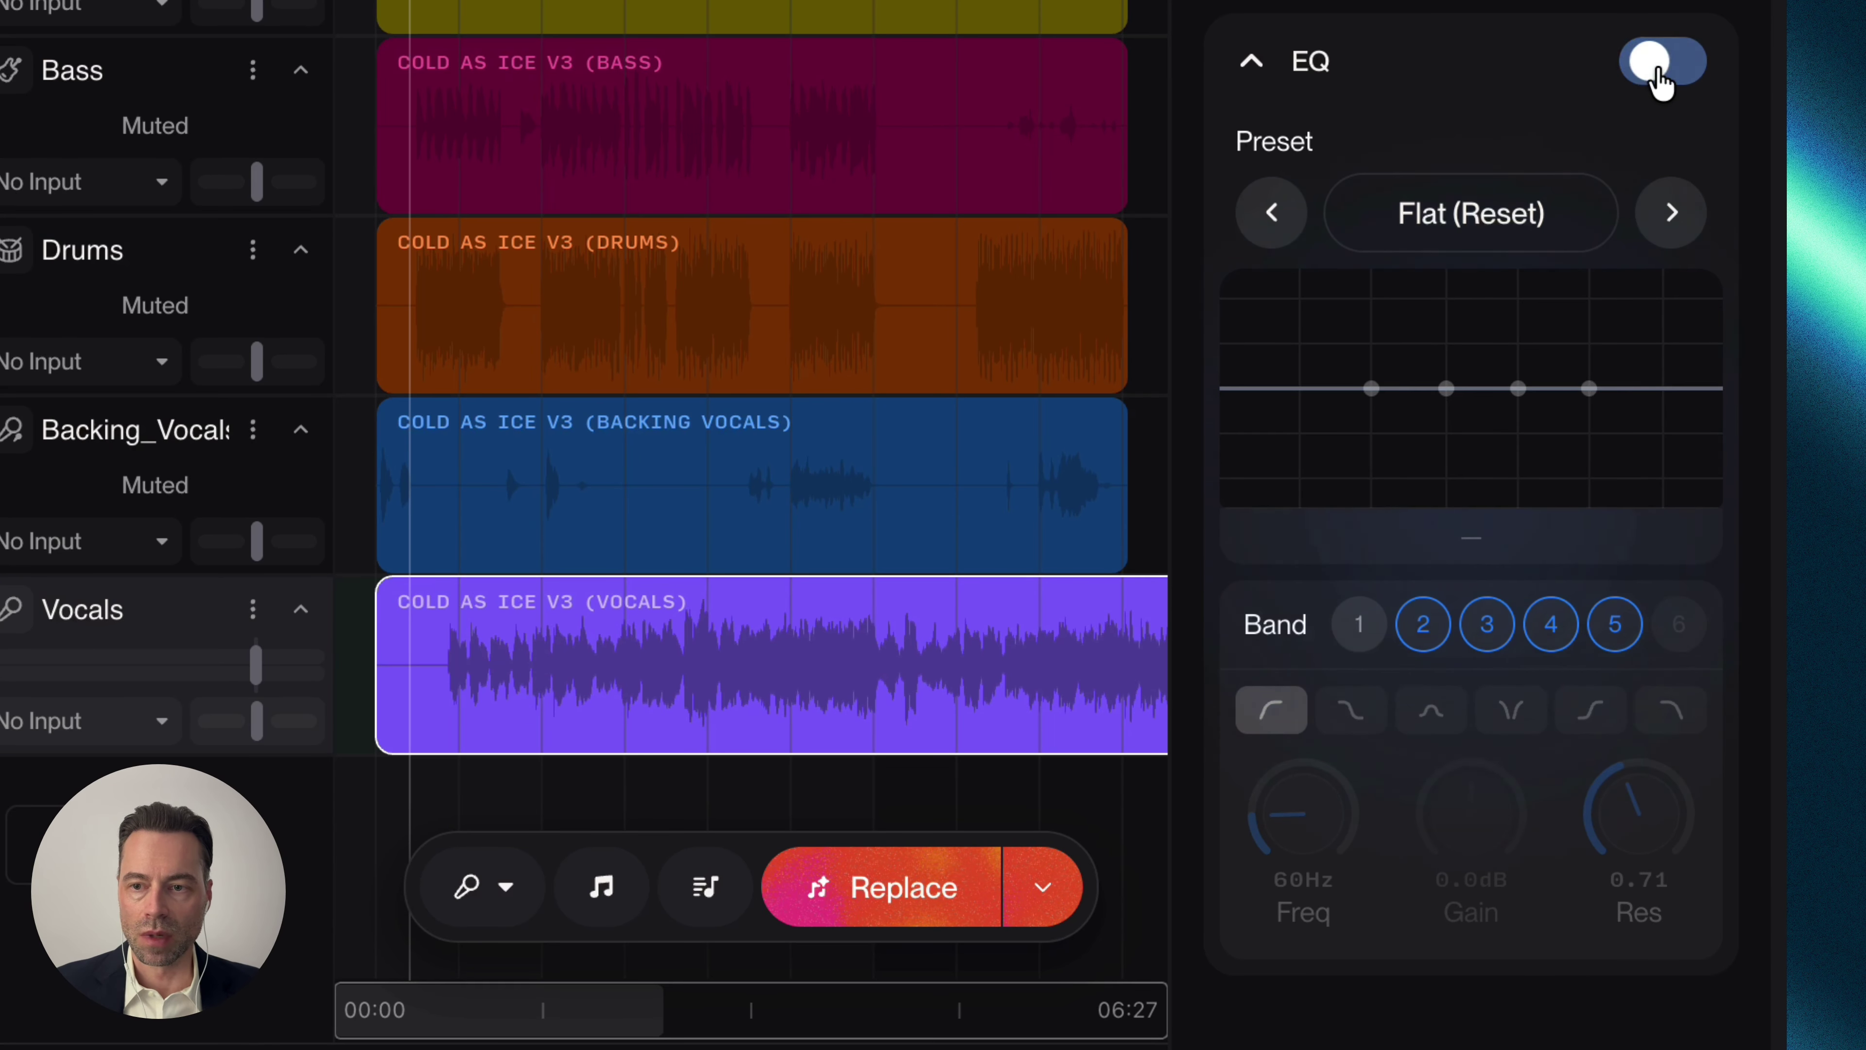
left_click(1660, 74)
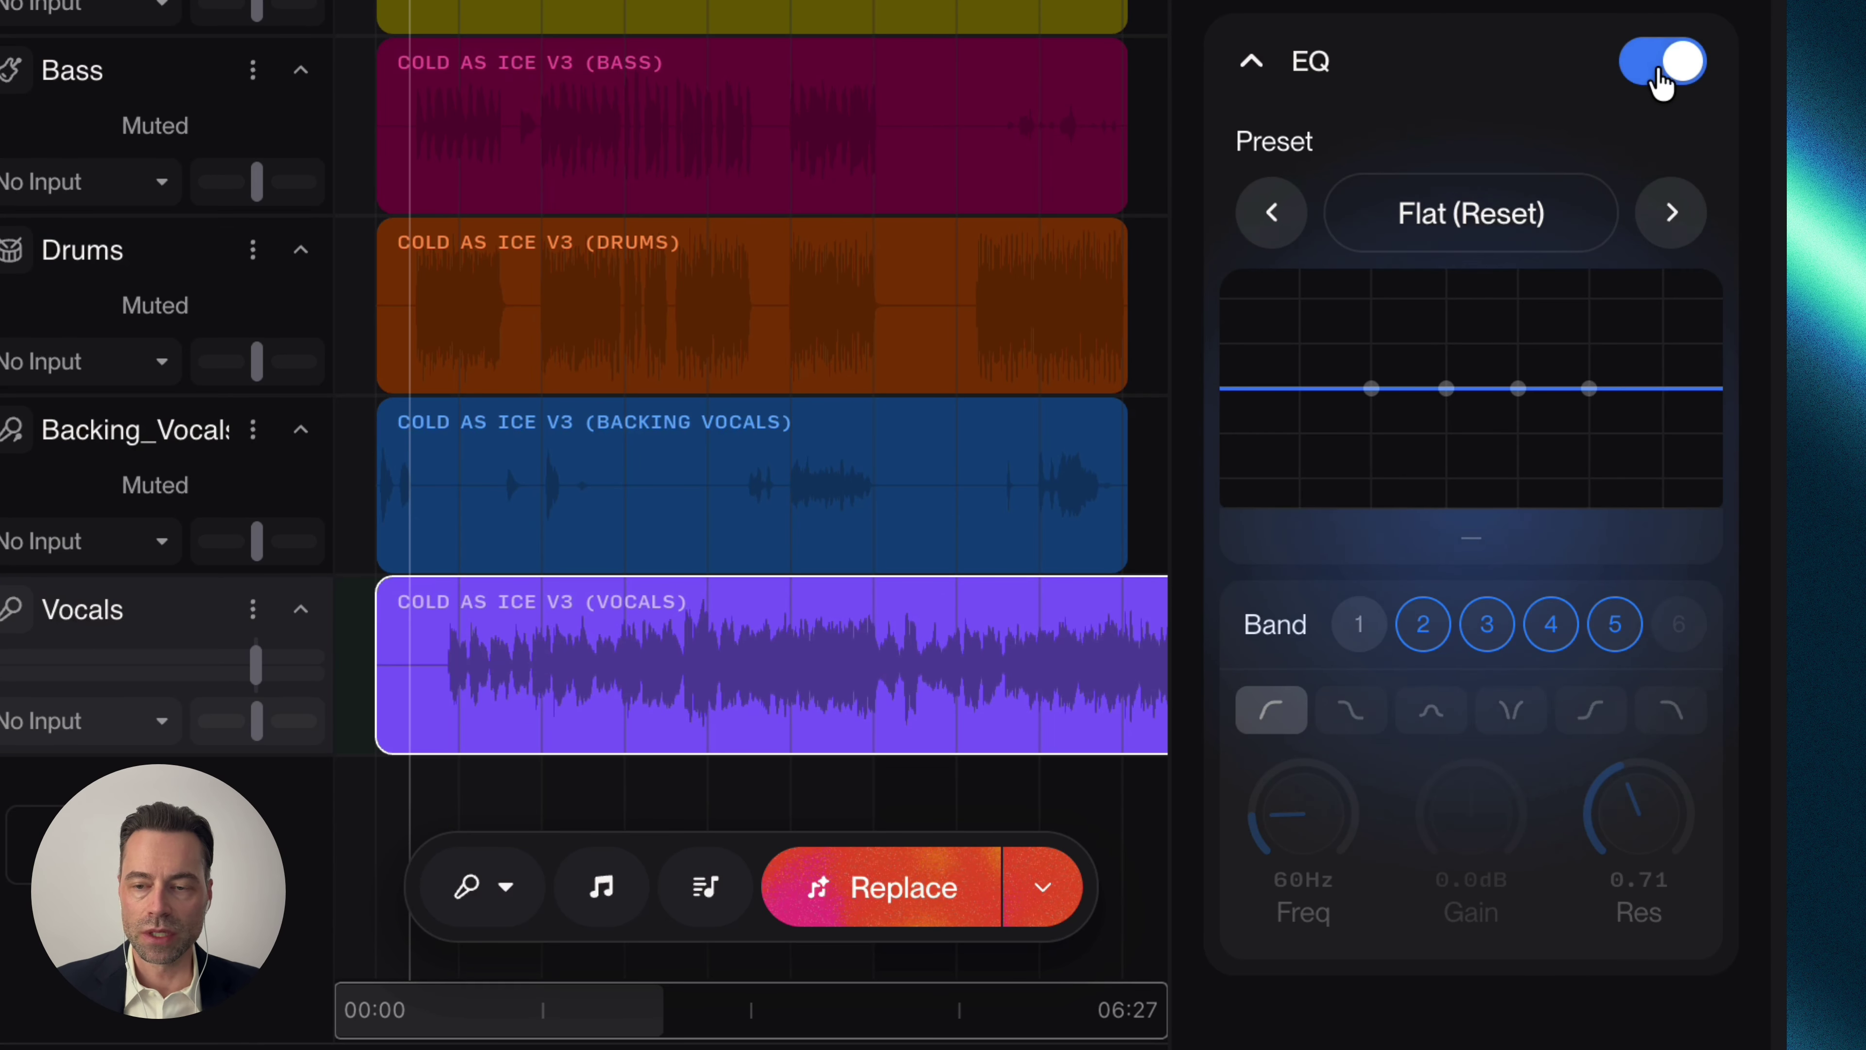
left_click(1453, 237)
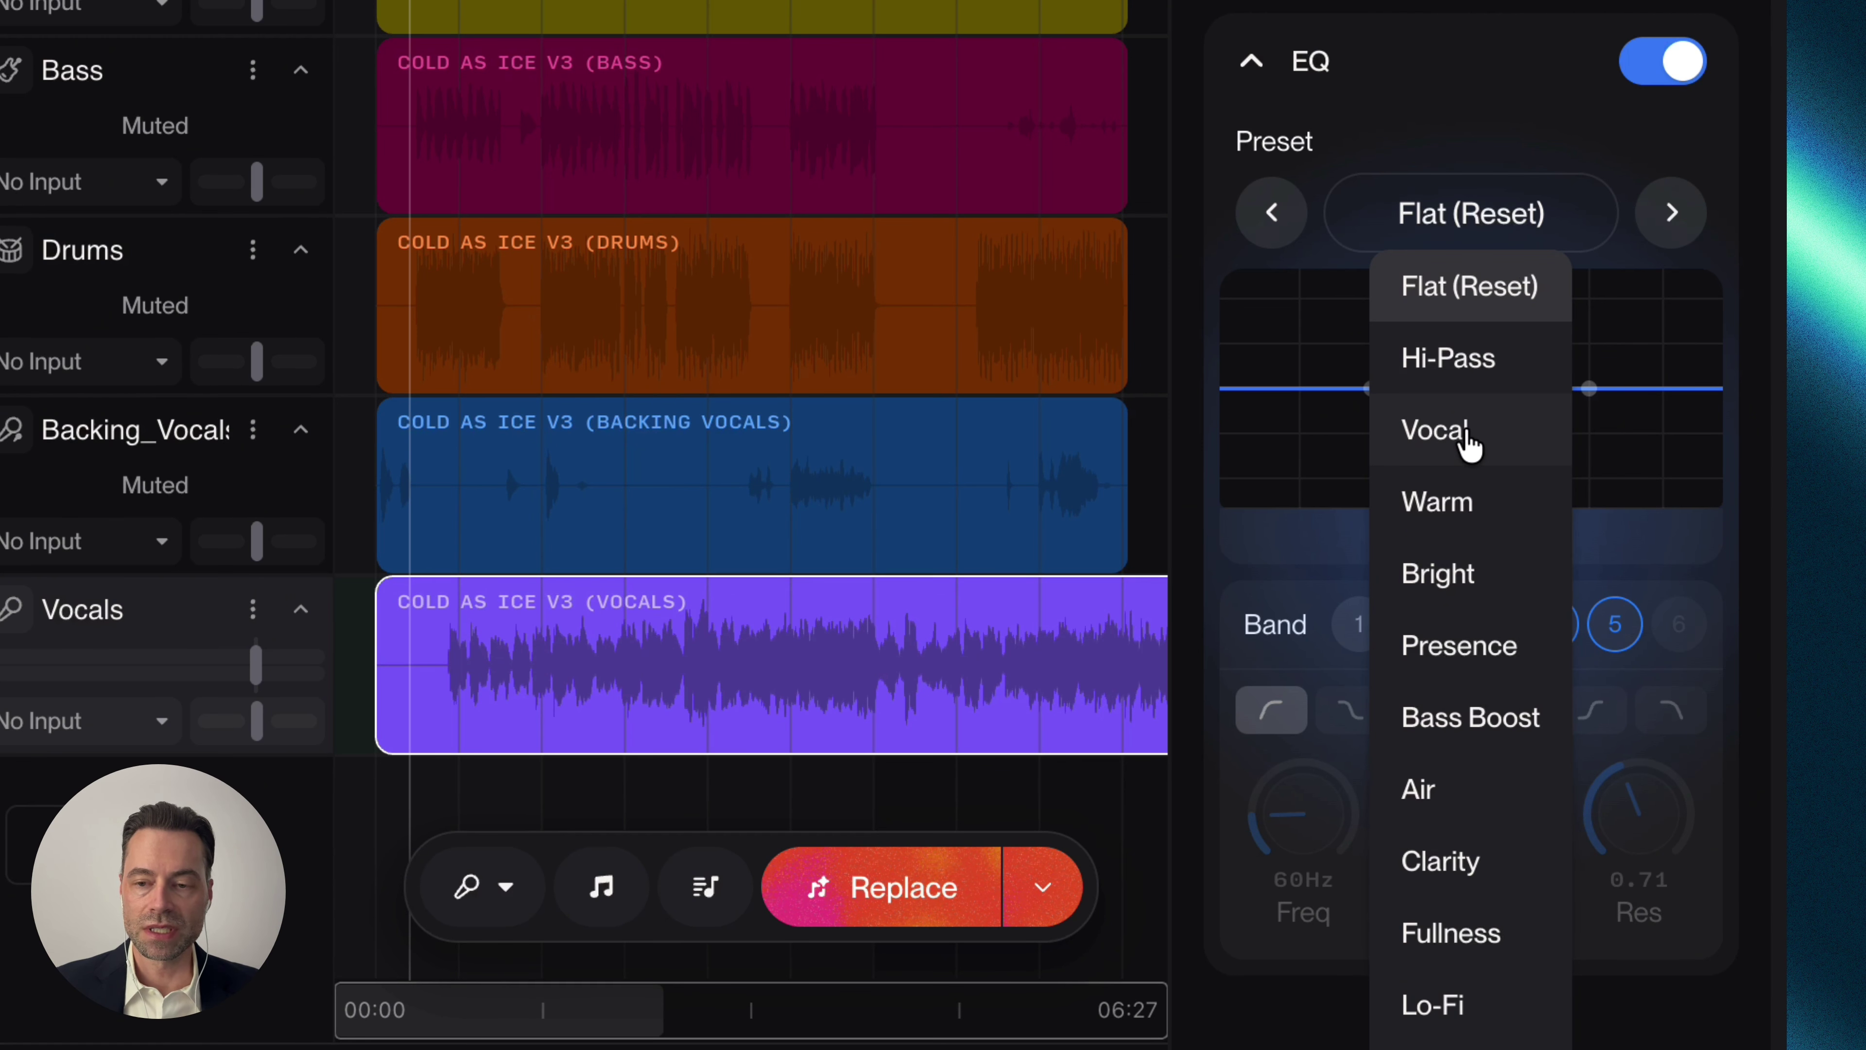
left_click(1451, 515)
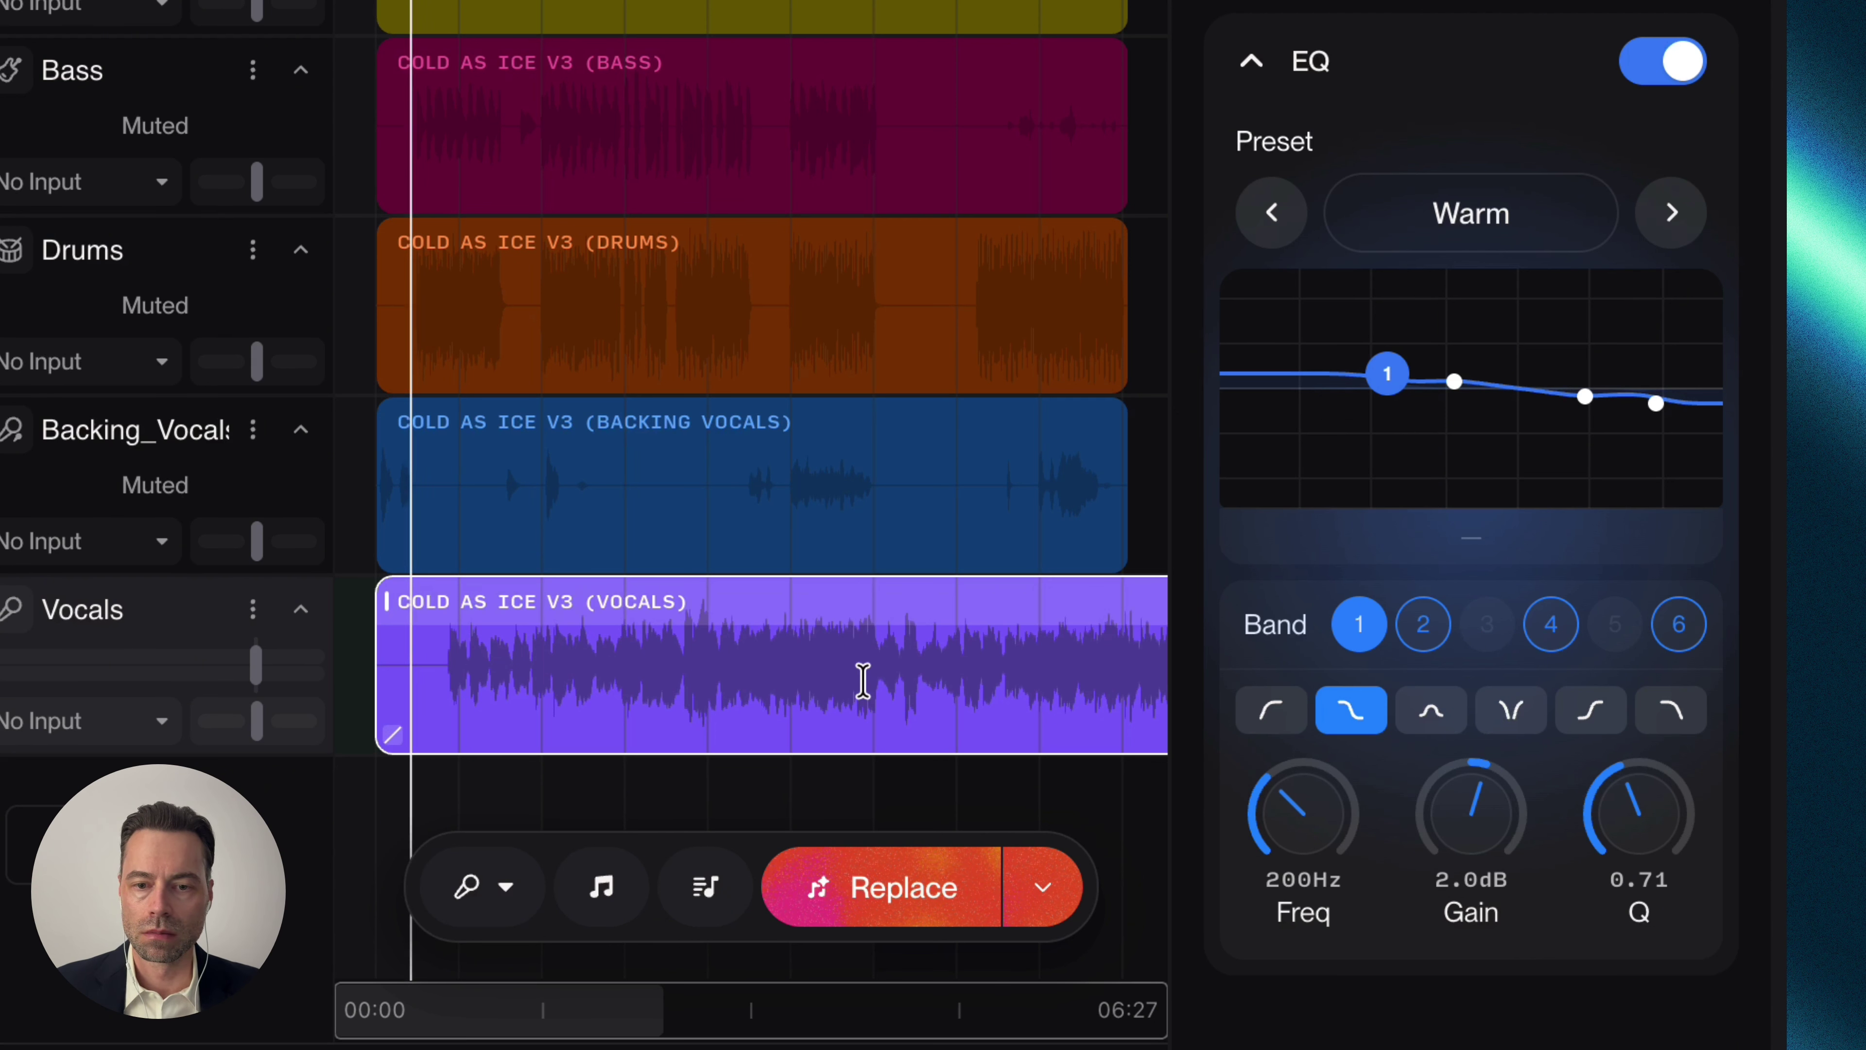
Audition the vocals while switching the EQ preset from Warm to Clarity and finally to Fullness.
key("space")
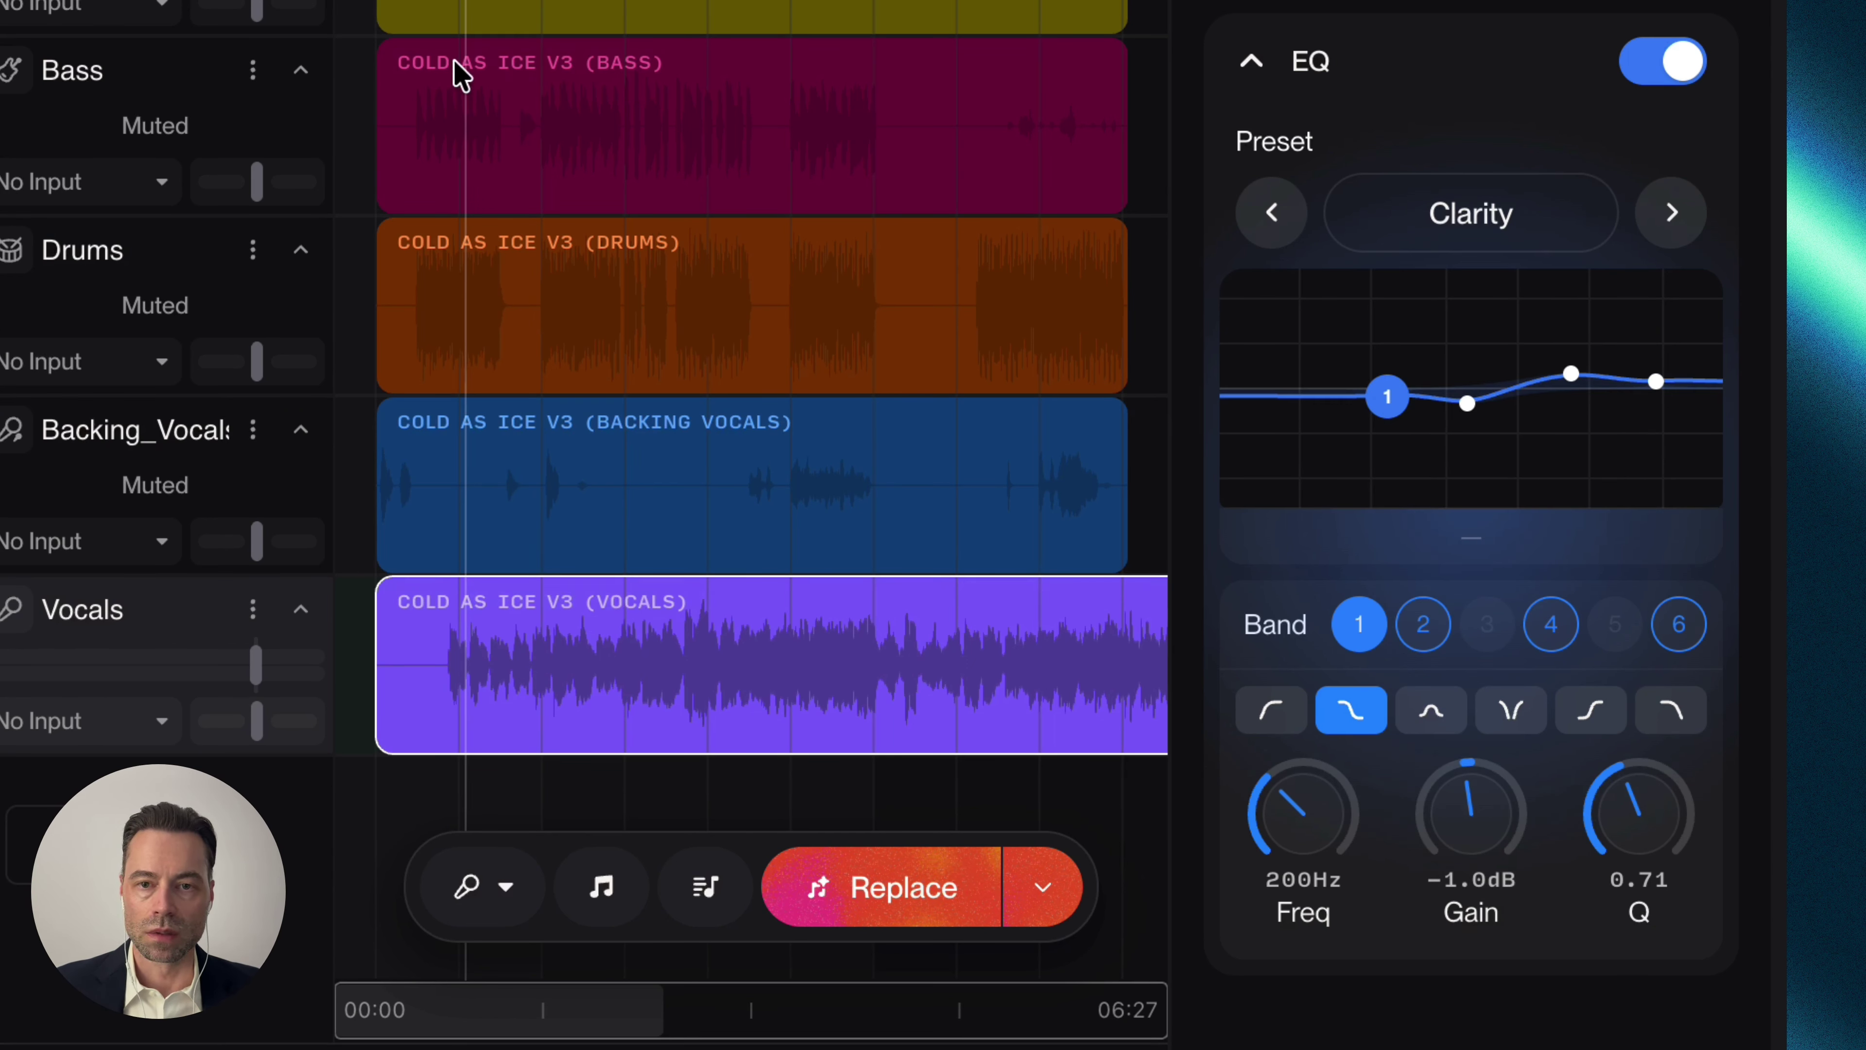
key("space")
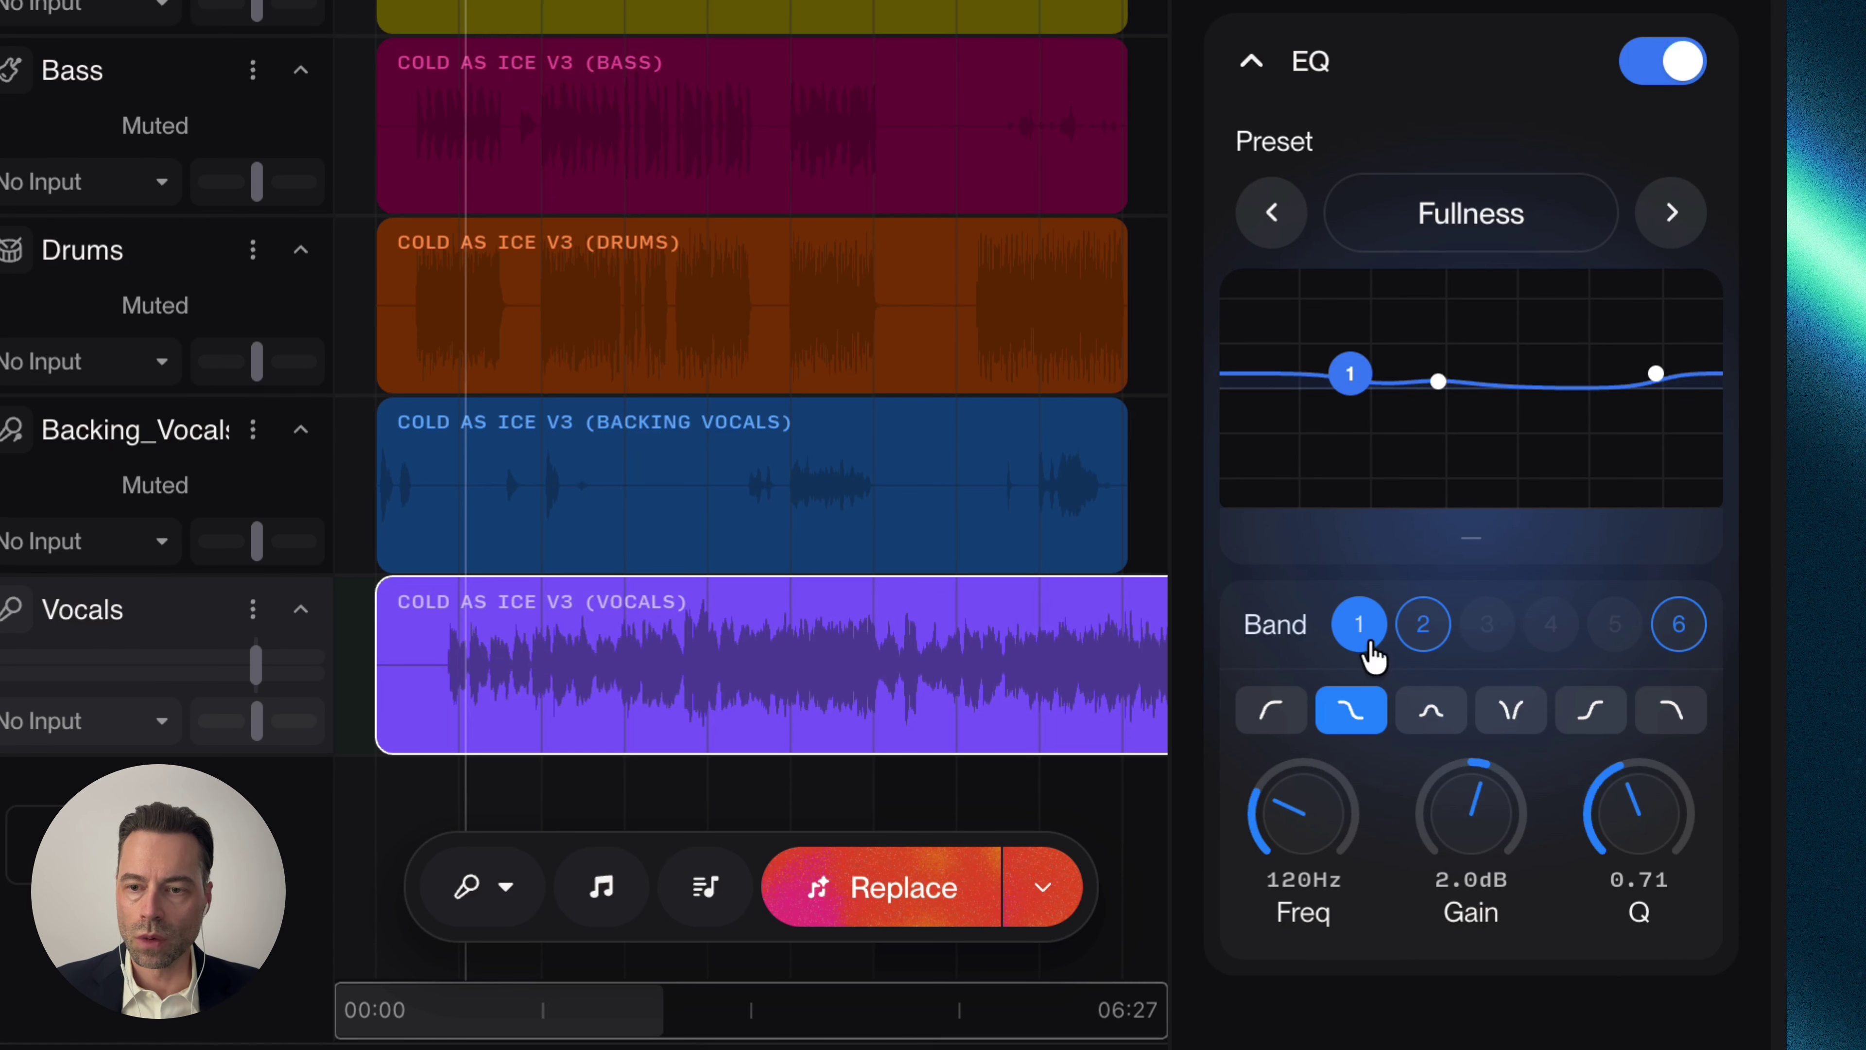
key("space")
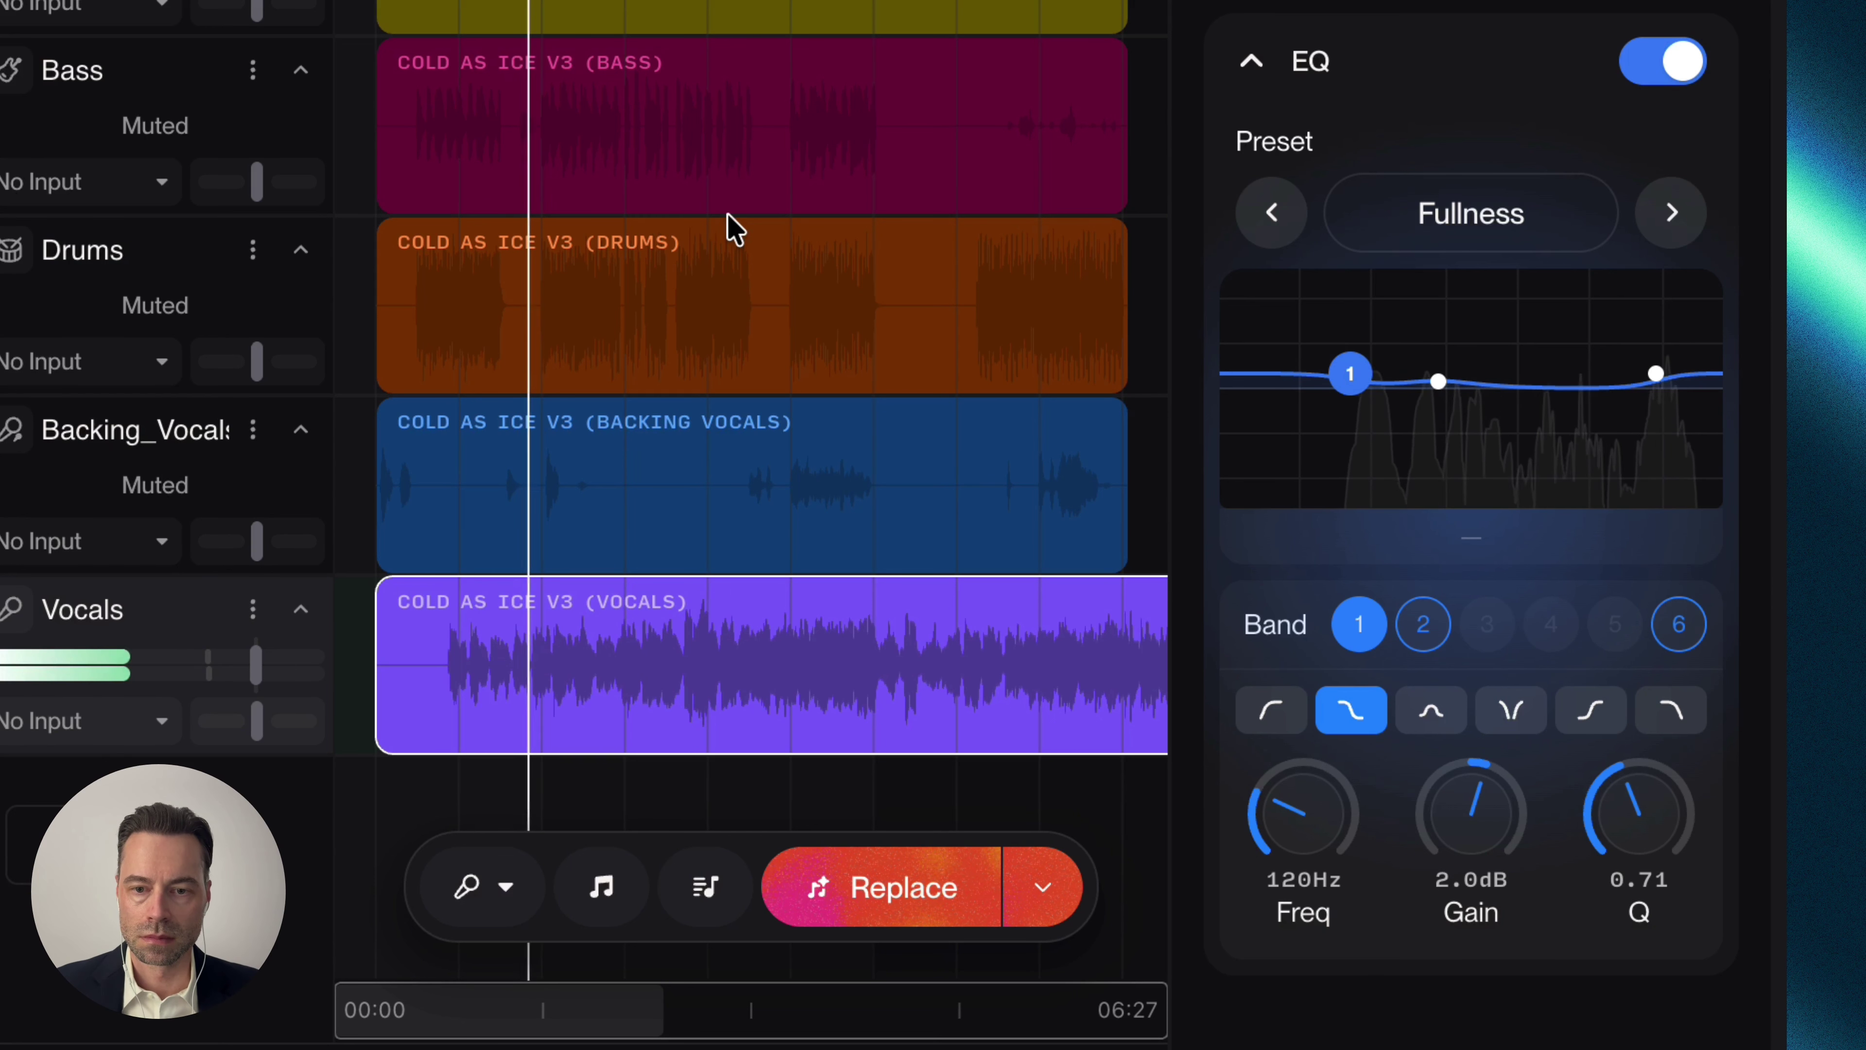
key("space")
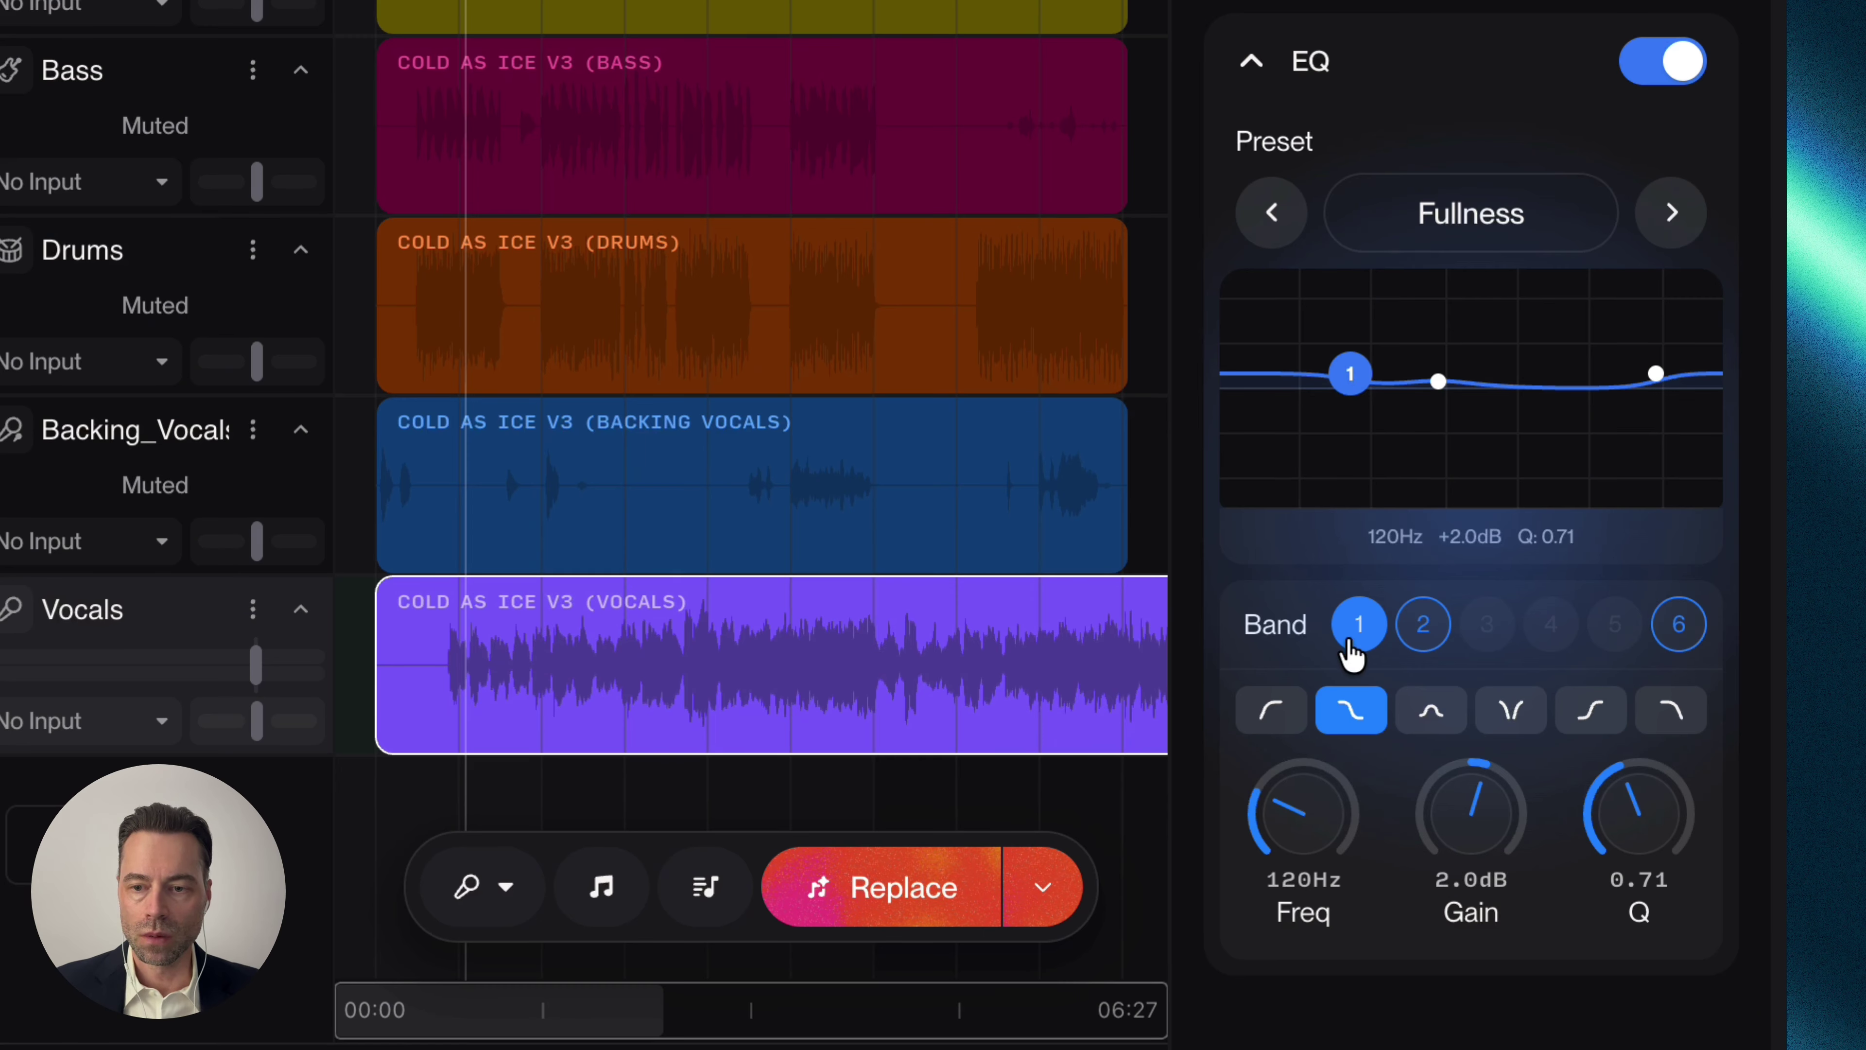
Review the active EQ bands, move band 1 to 746 Hz and -10.3 dB, and play the vocals with that curve.
left_click(1427, 640)
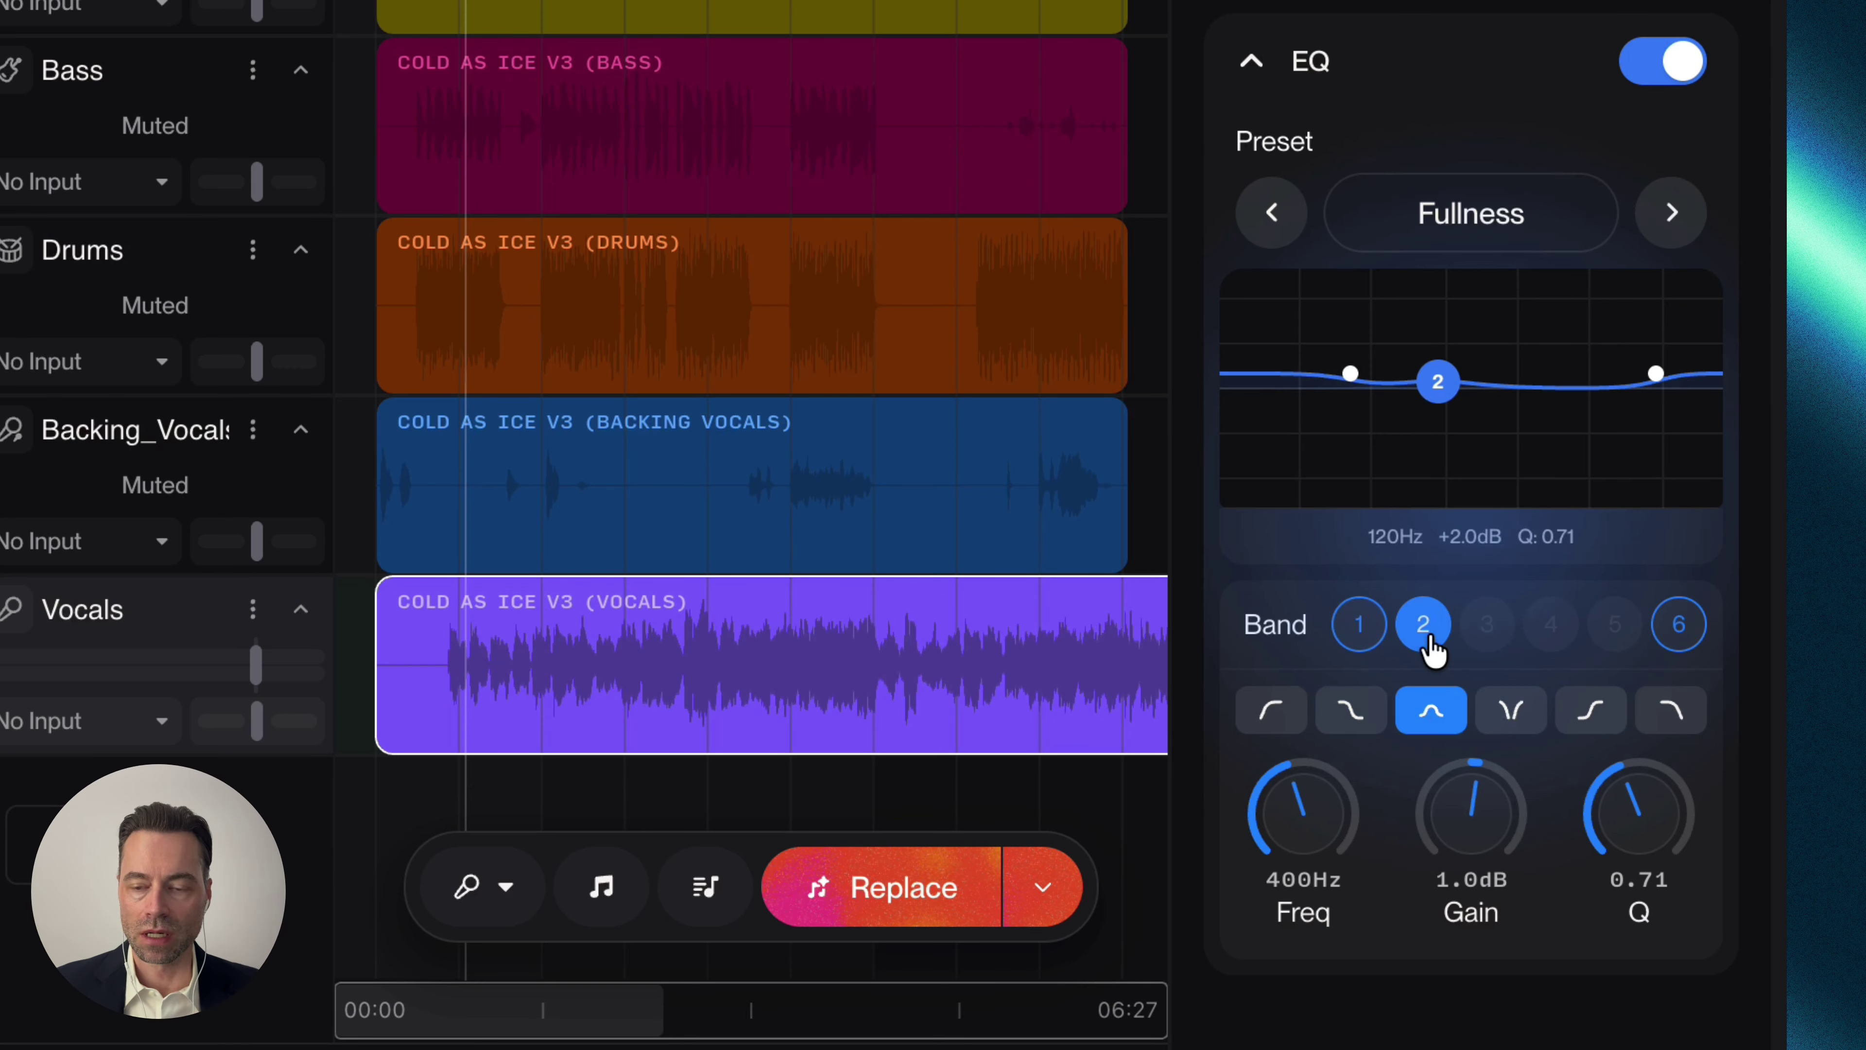
left_click(1677, 626)
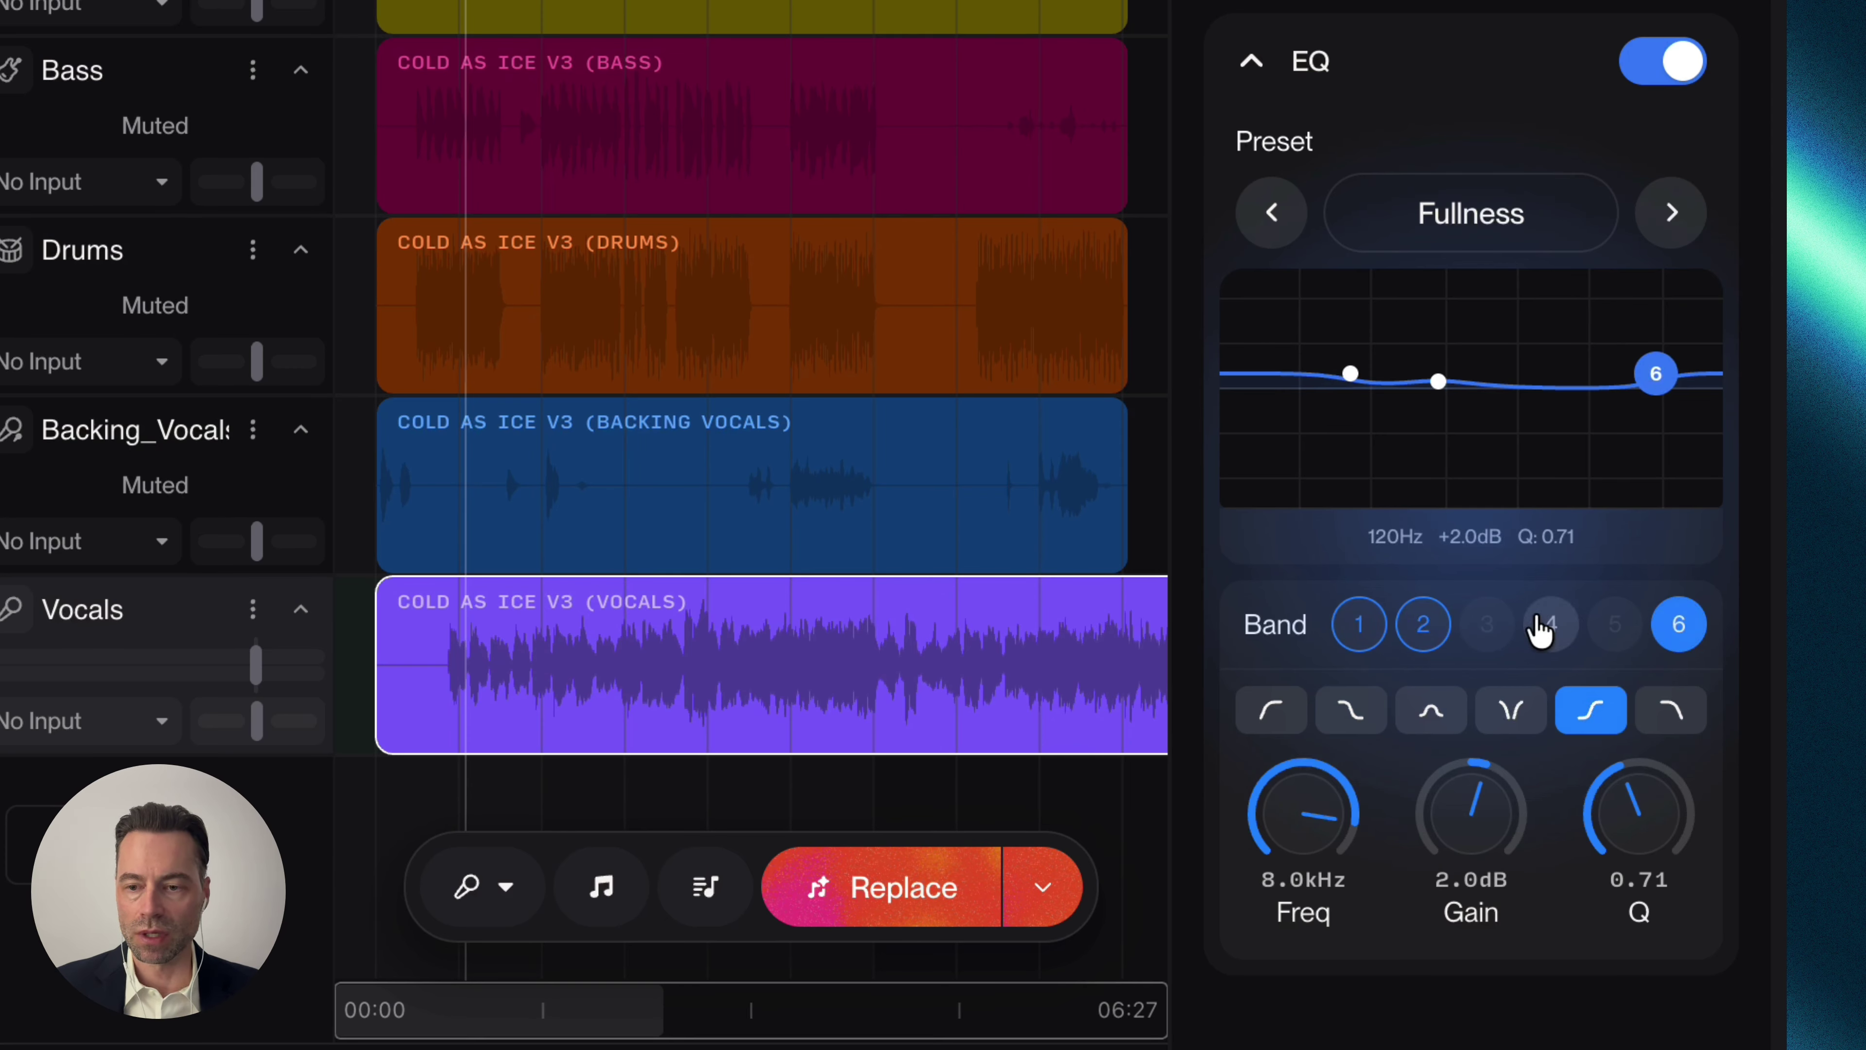
left_click(1368, 634)
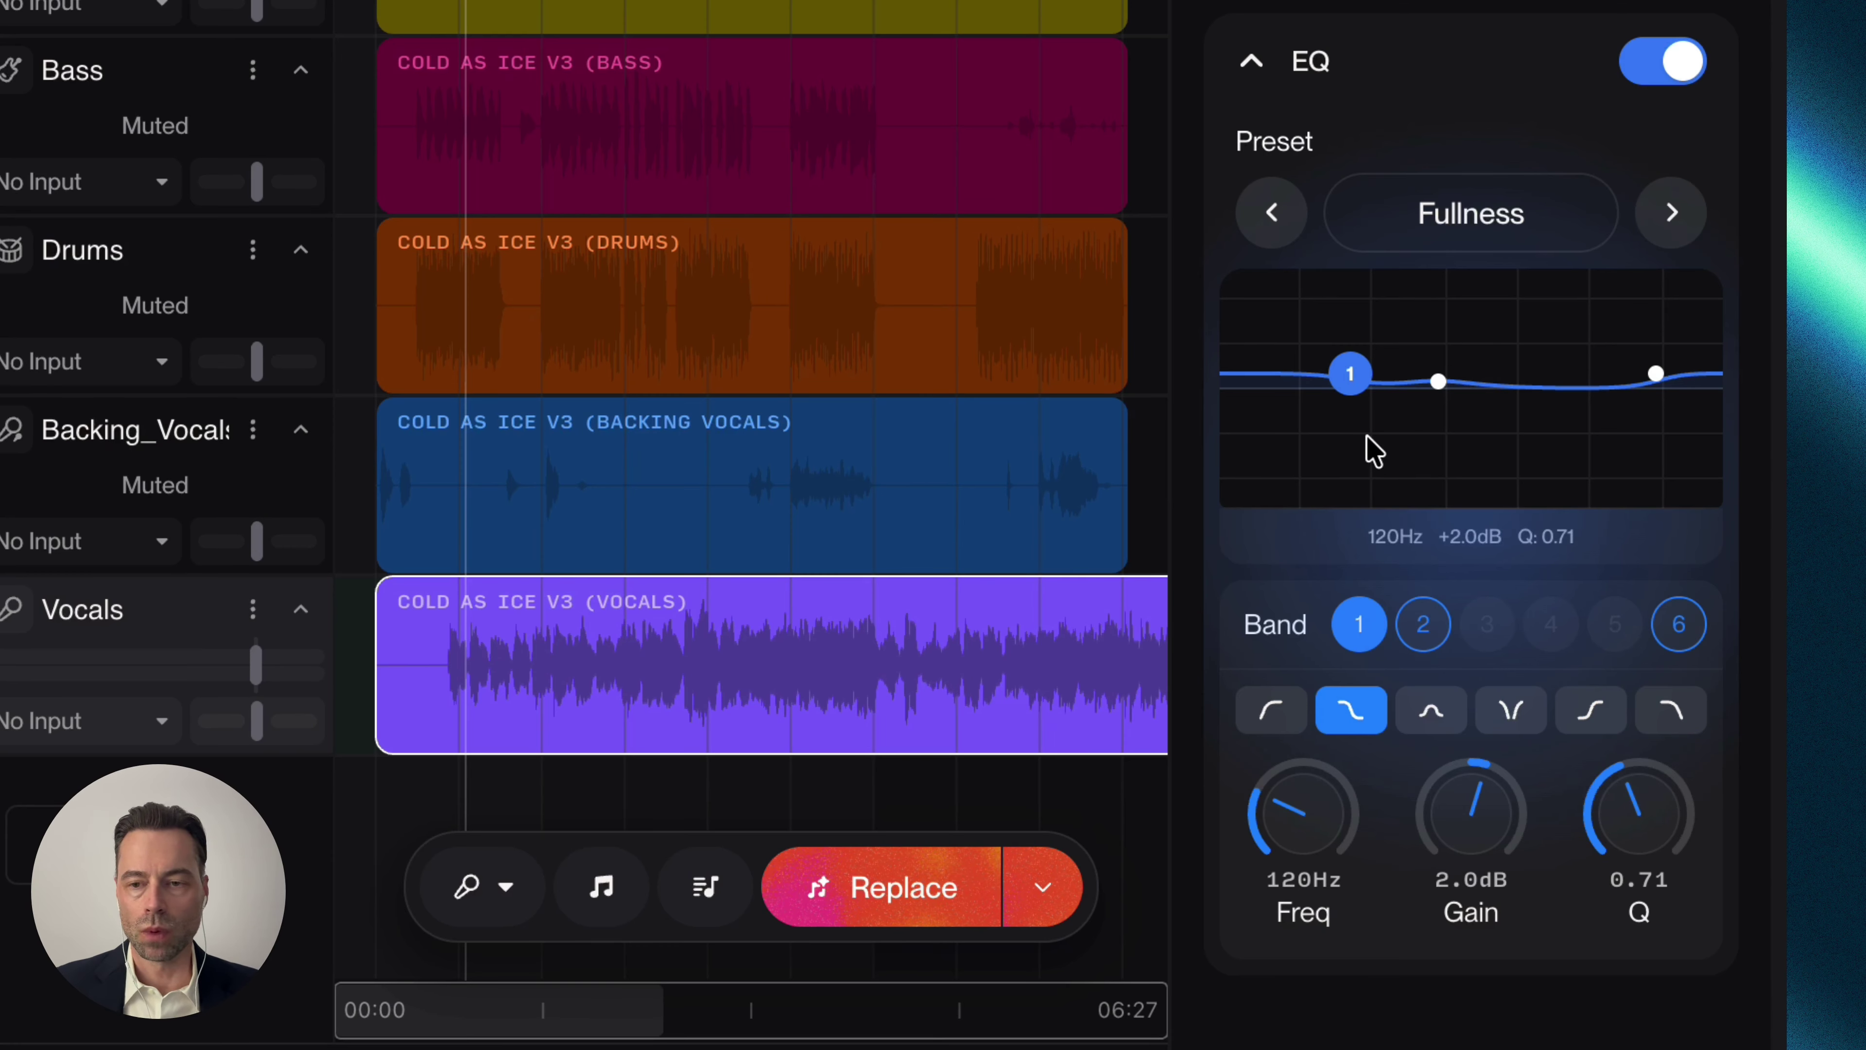
left_click_drag(1351, 390, 1483, 465)
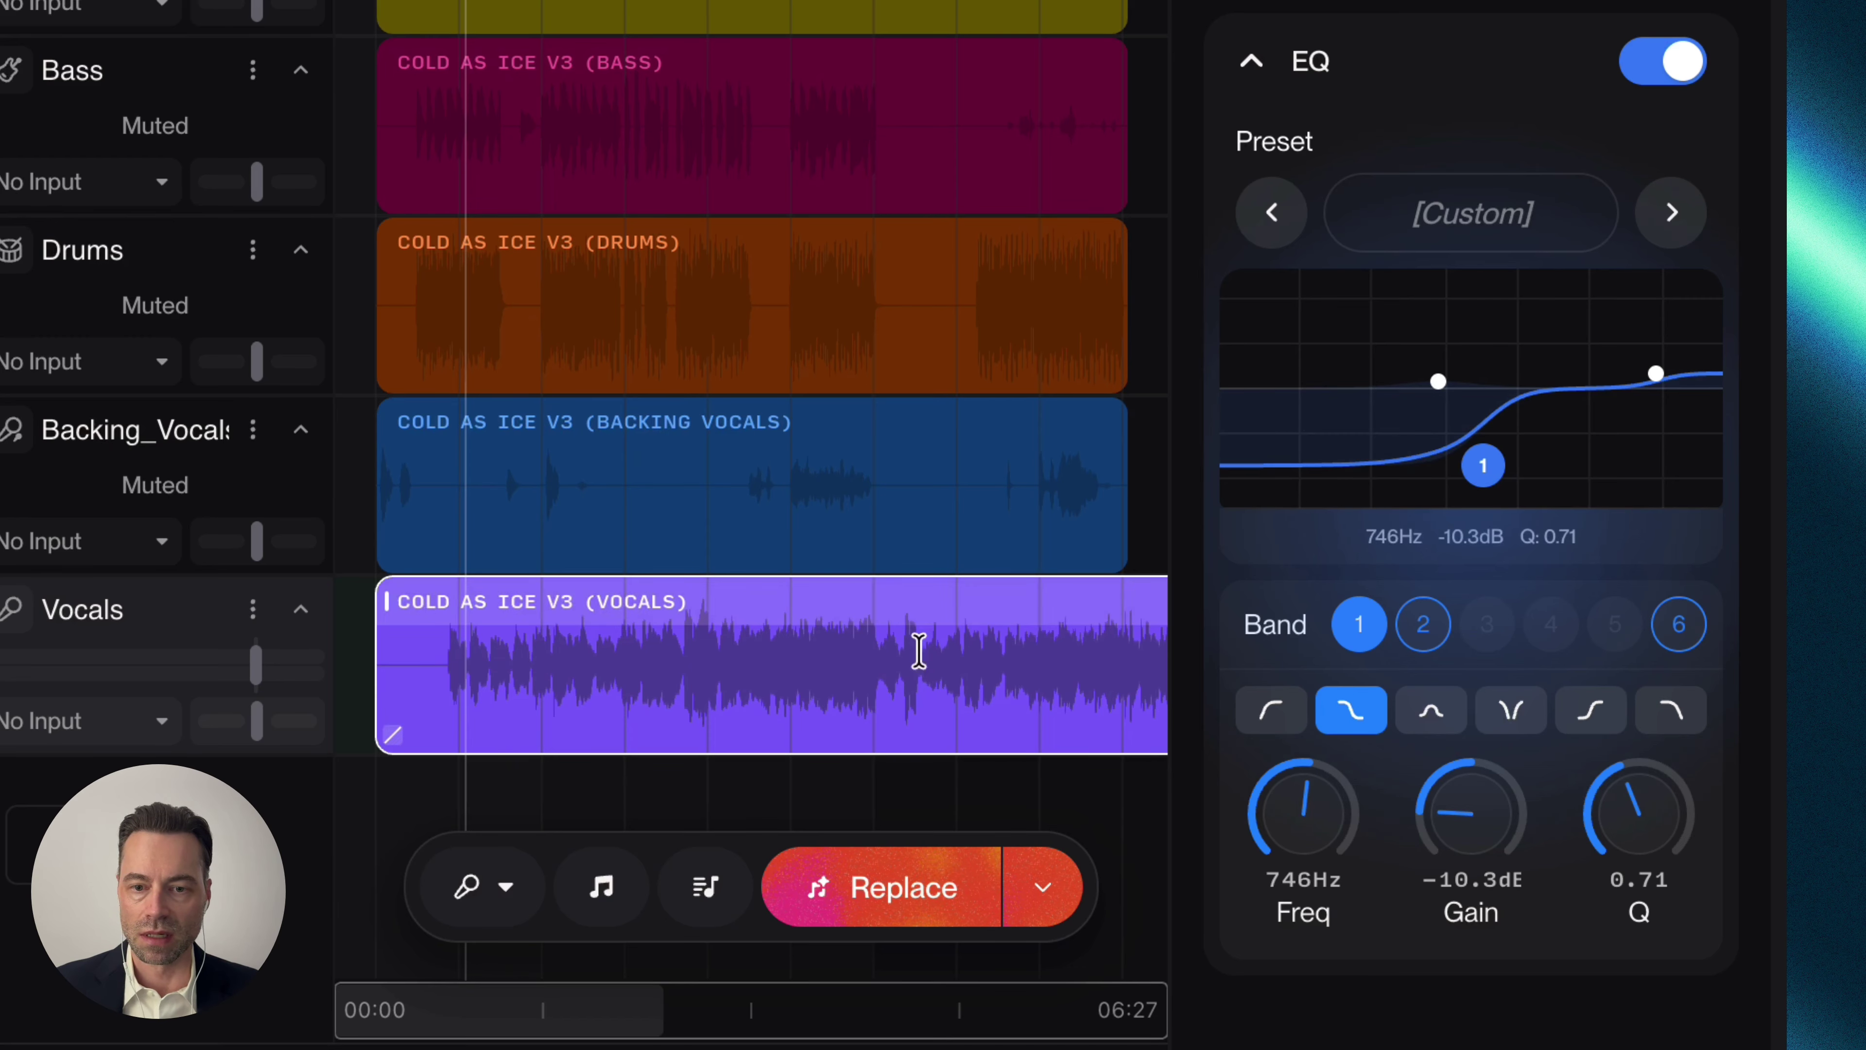
key("space")
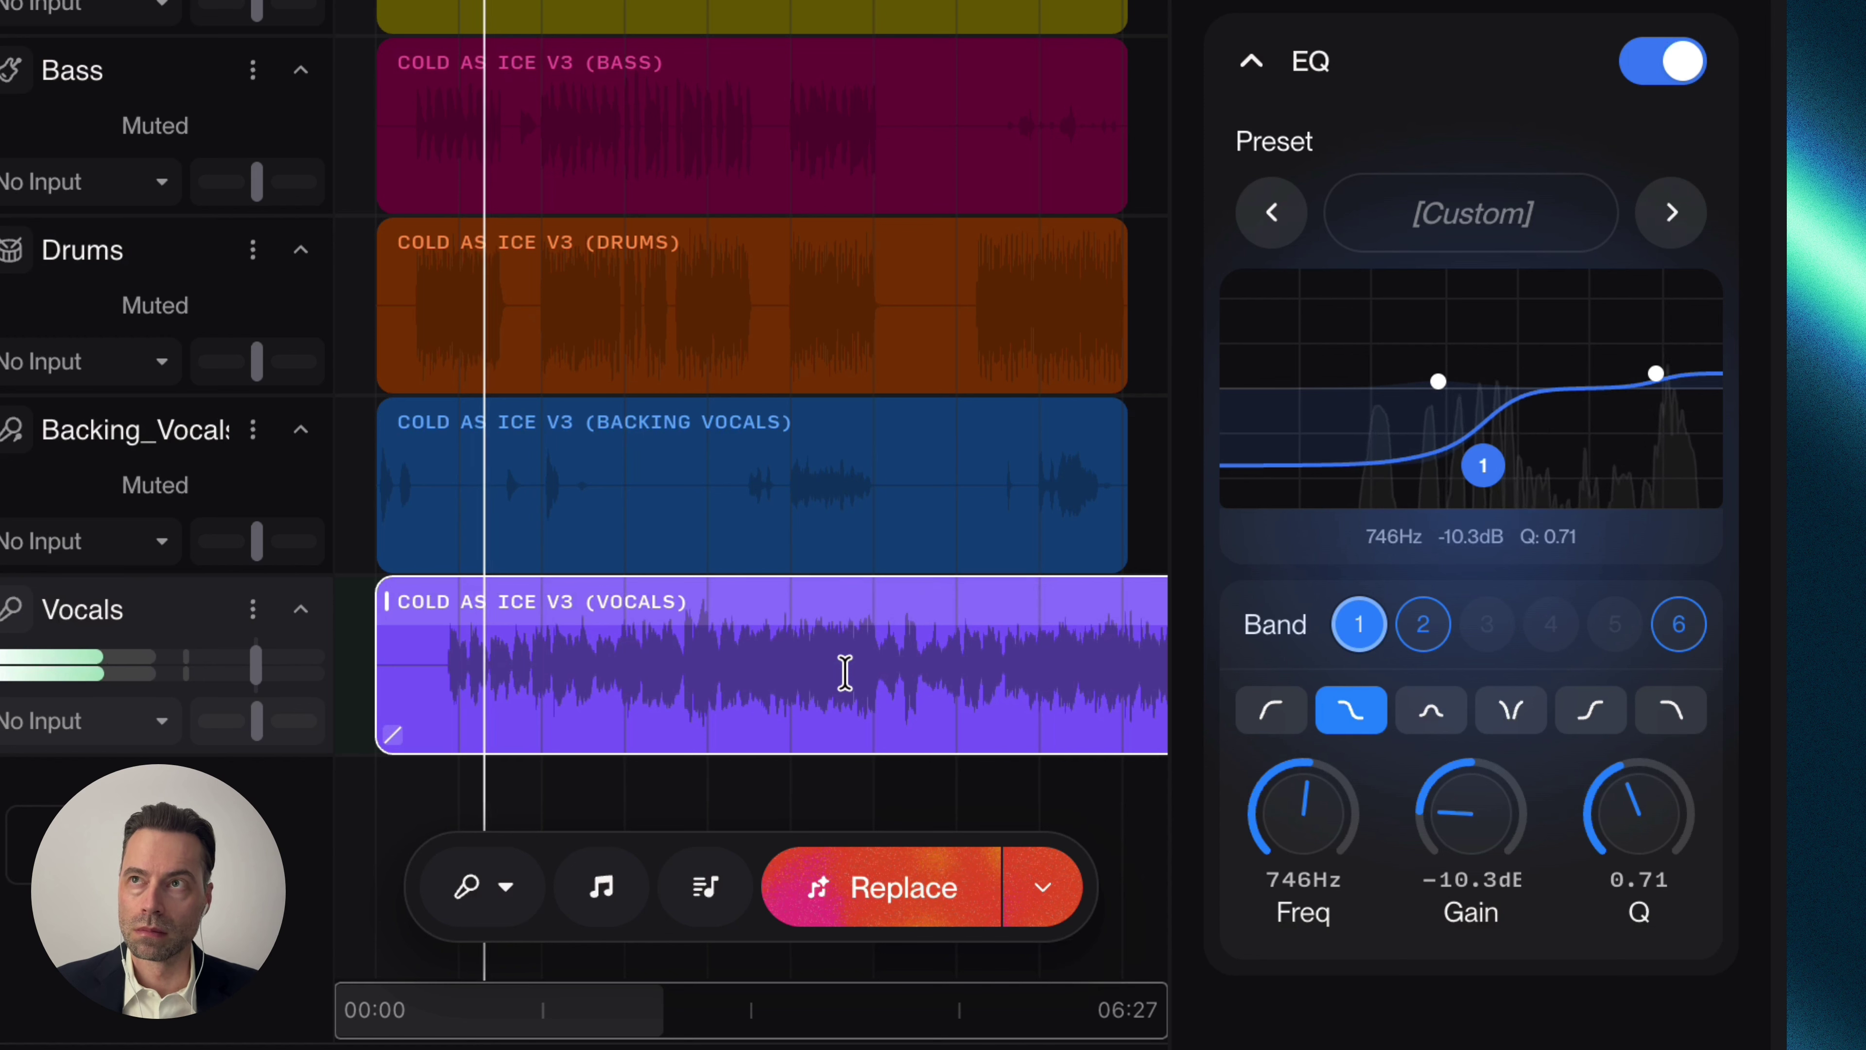
key("space")
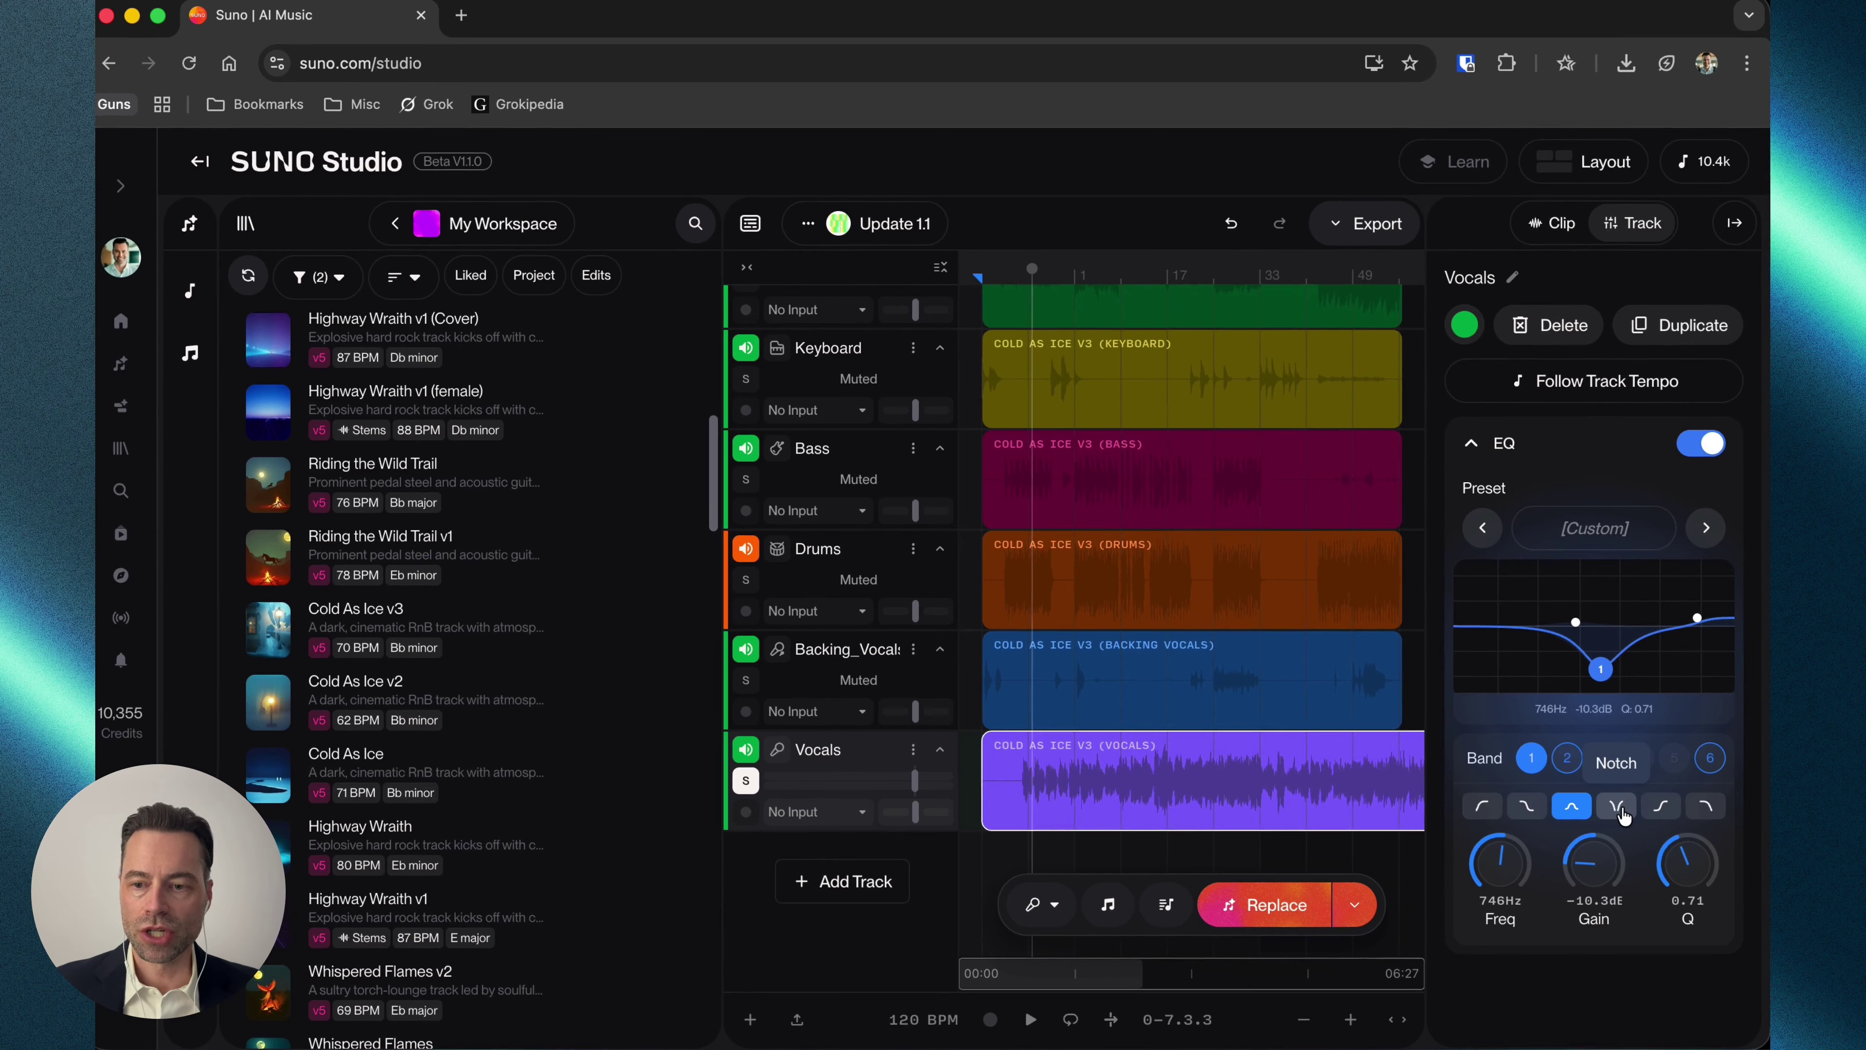
Try different filter types on EQ band 1, including High-Pass, Low-Shelf and Notch, finish on high-shelf, and move its point to a higher frequency.
left_click(1430, 710)
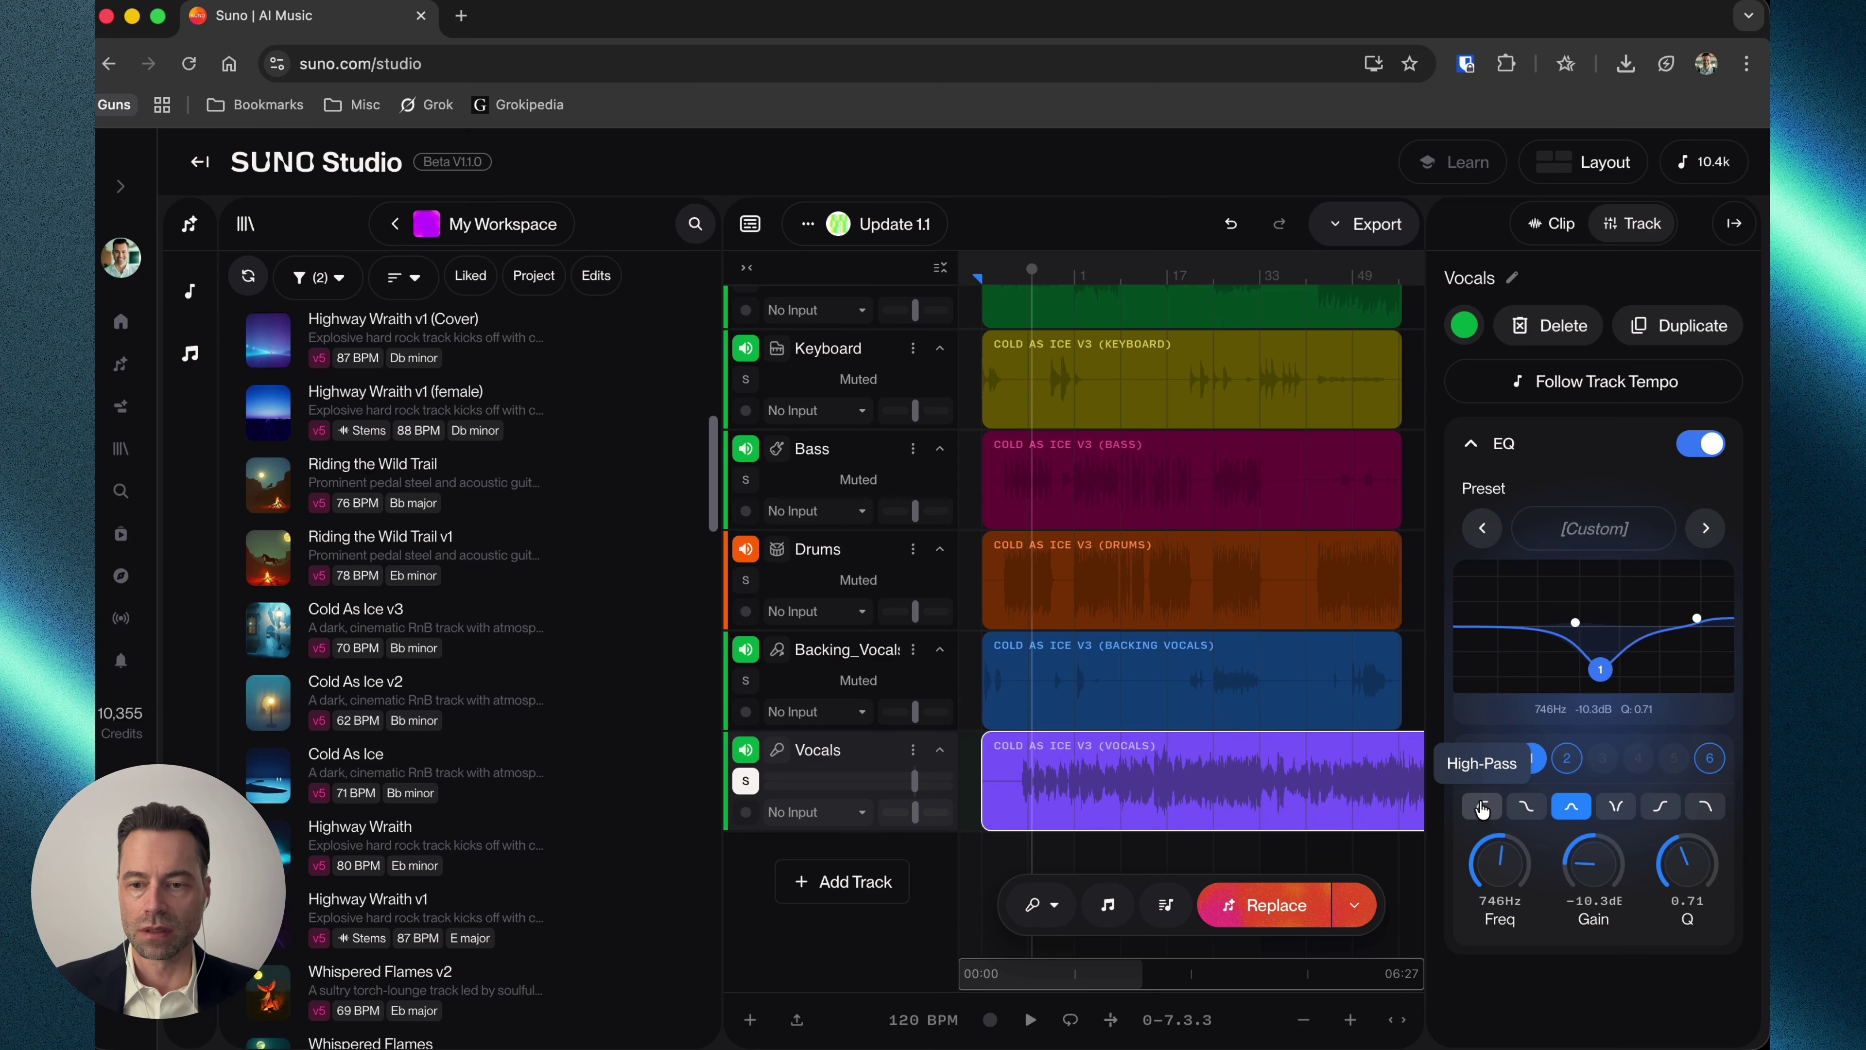
left_click(1481, 808)
left_click(1526, 806)
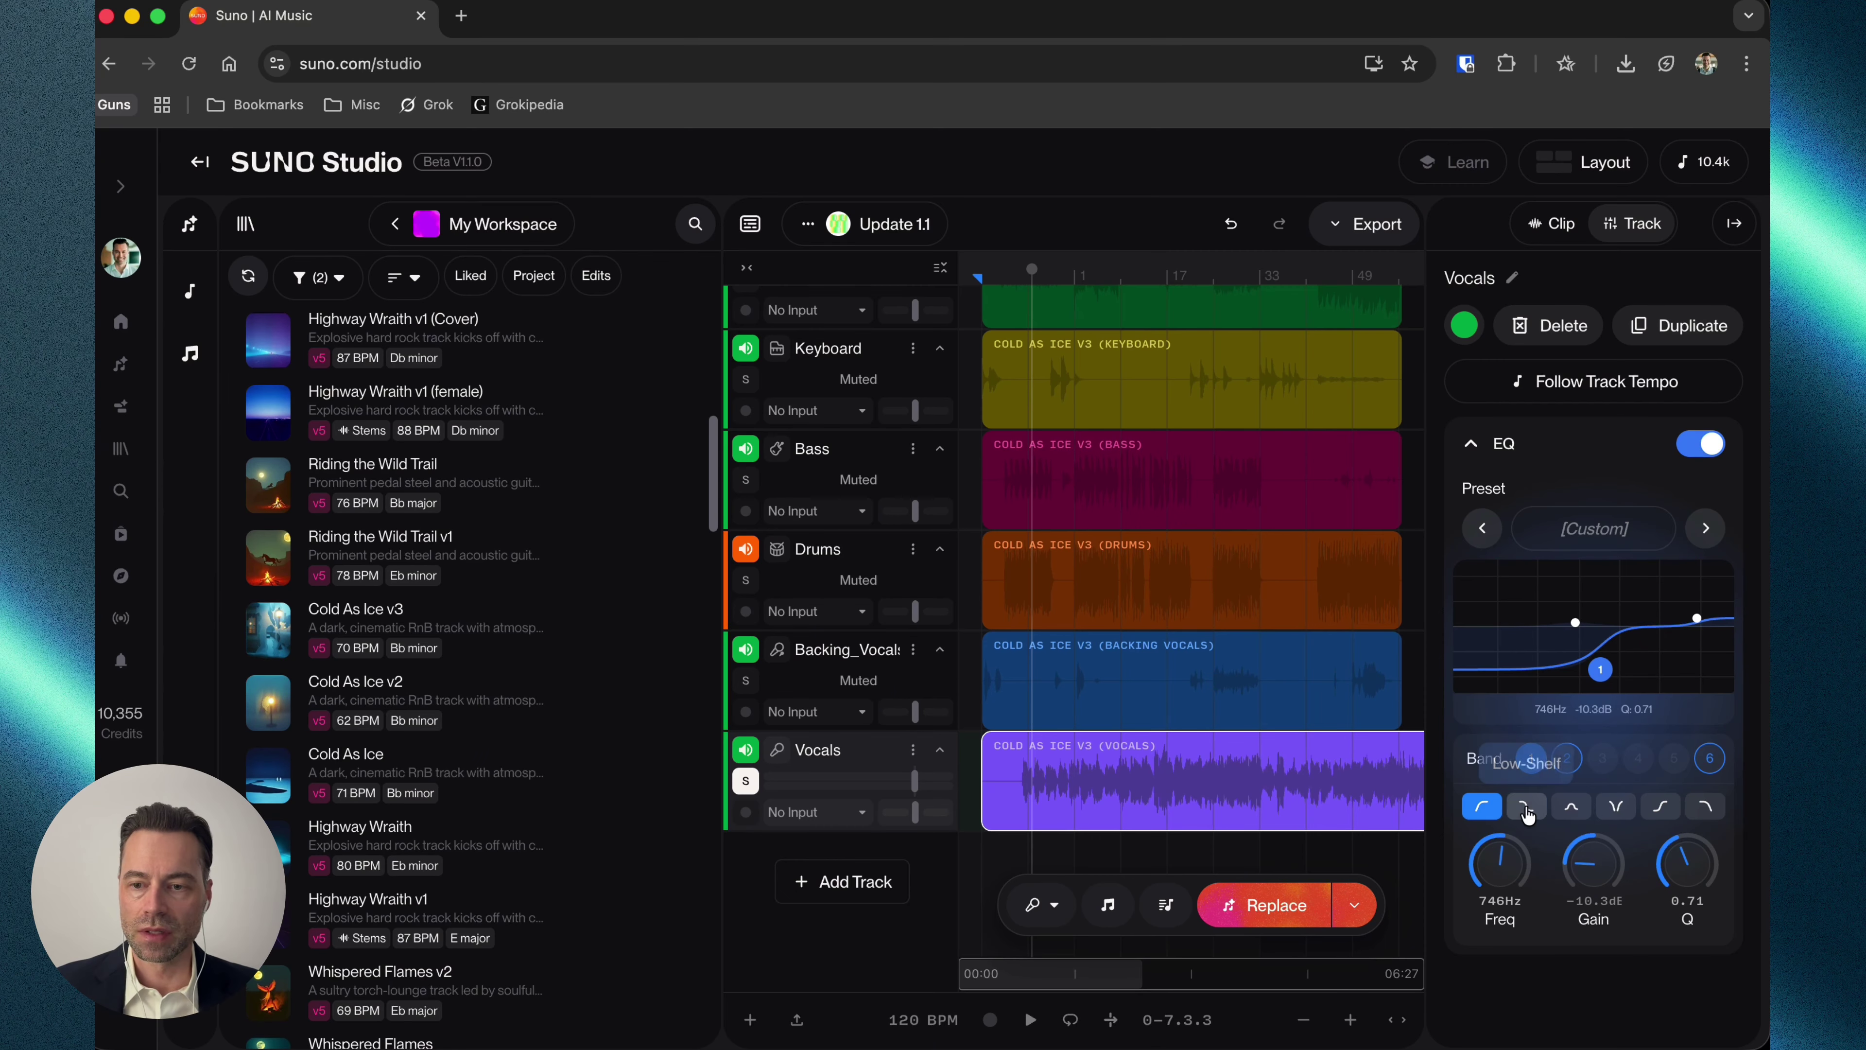
left_click(1616, 807)
left_click(1655, 812)
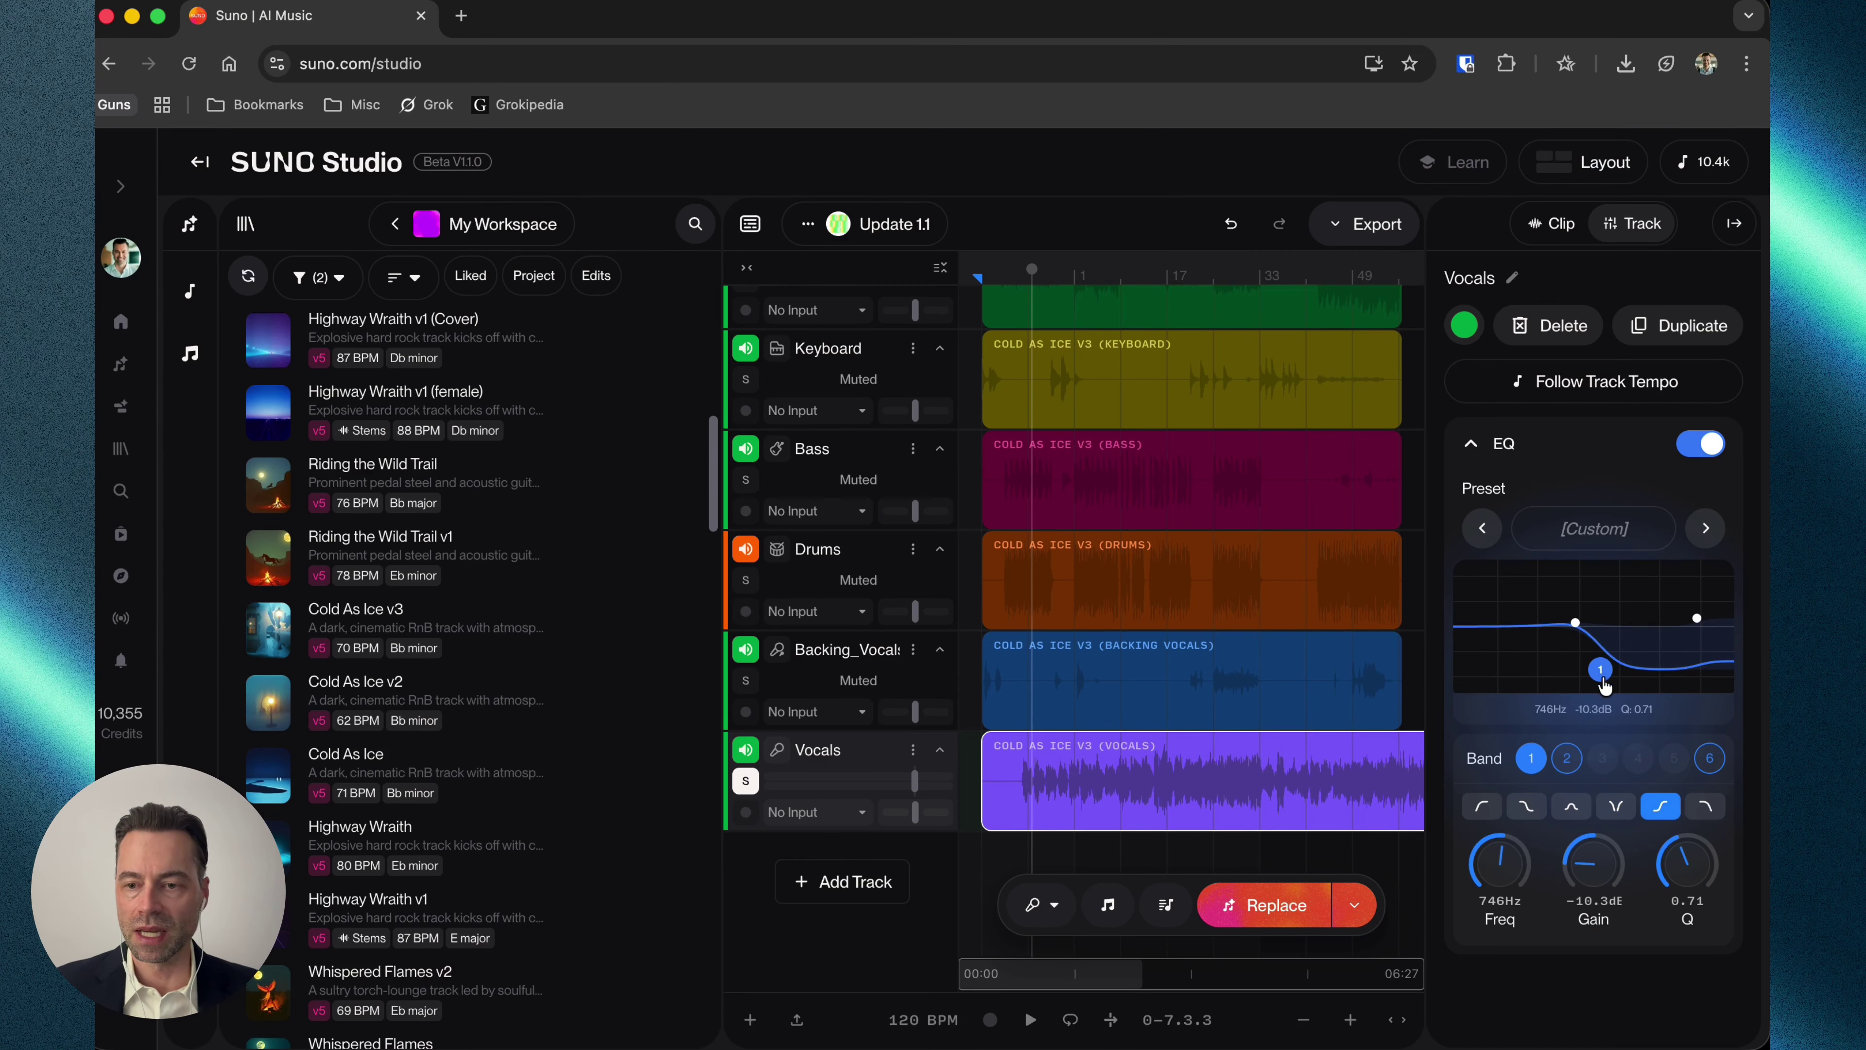
left_click_drag(1602, 669, 1644, 661)
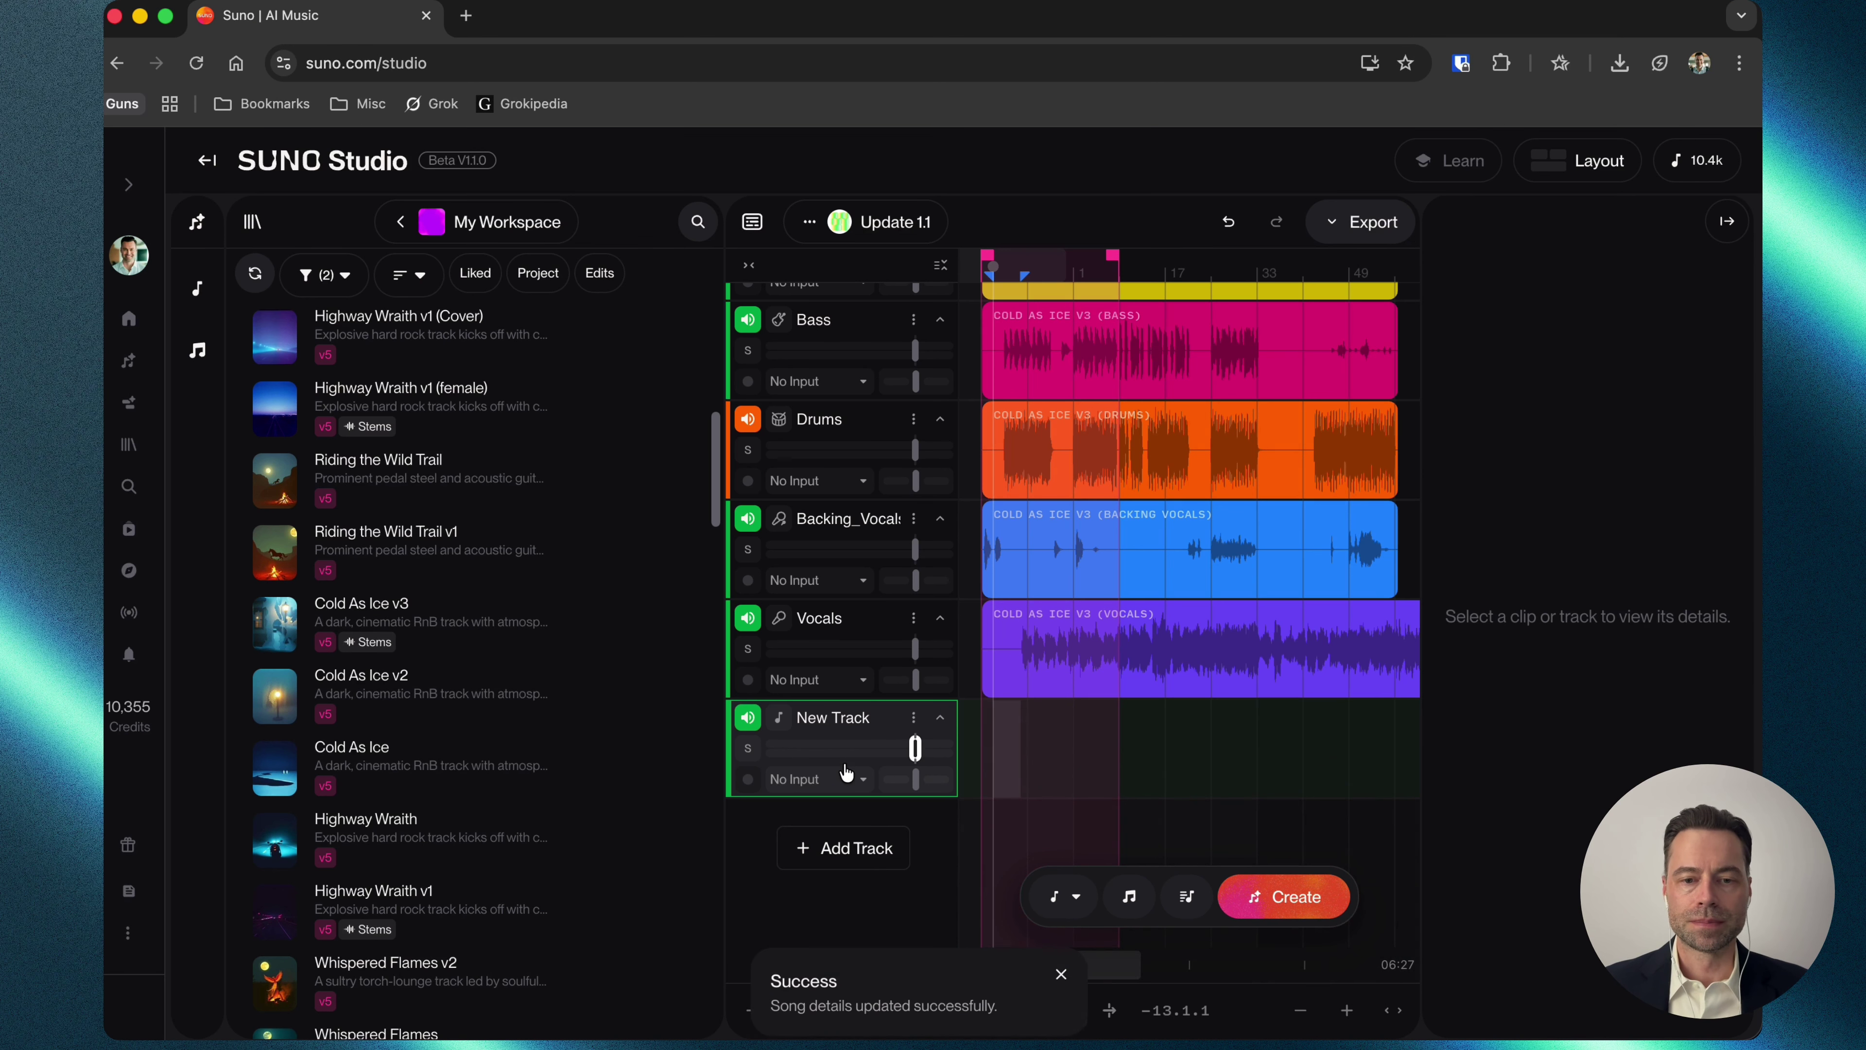
Set the New Track's input to EarPods Microphone channel 1 and arm the track for recording.
left_click(847, 776)
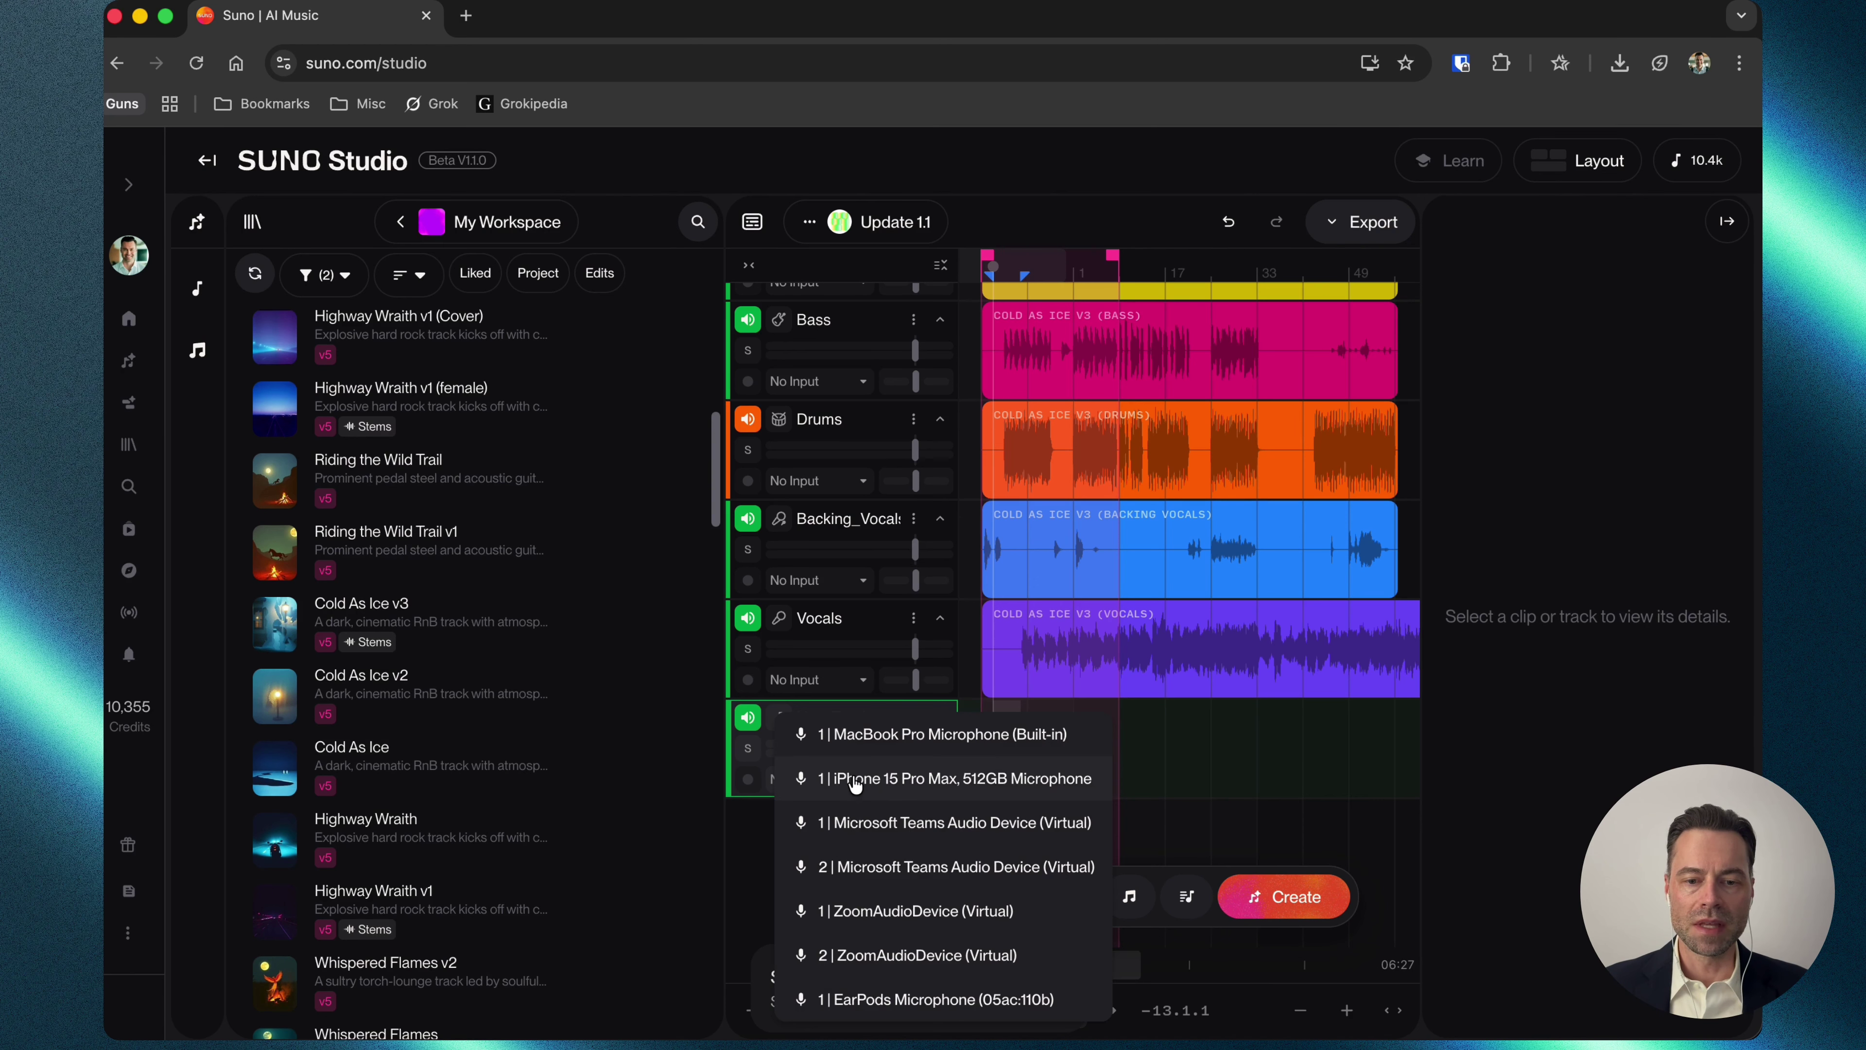
left_click(873, 1001)
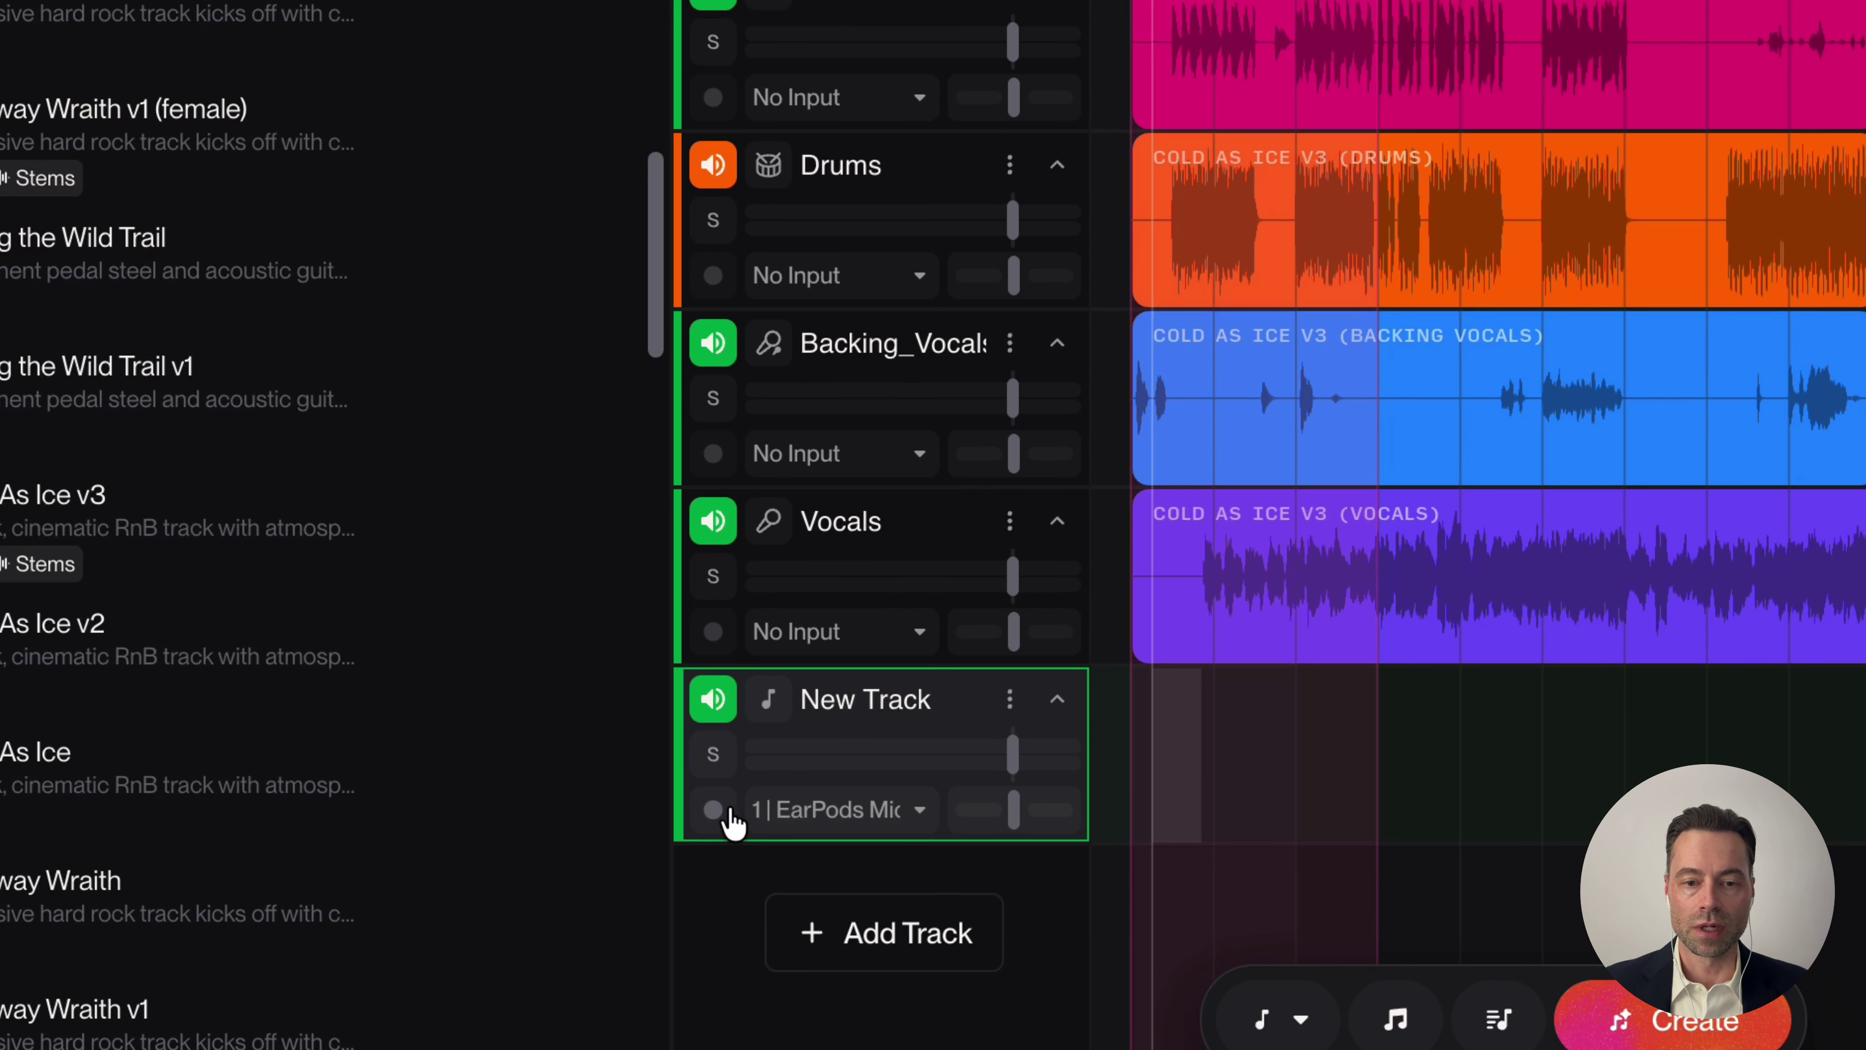
left_click(714, 816)
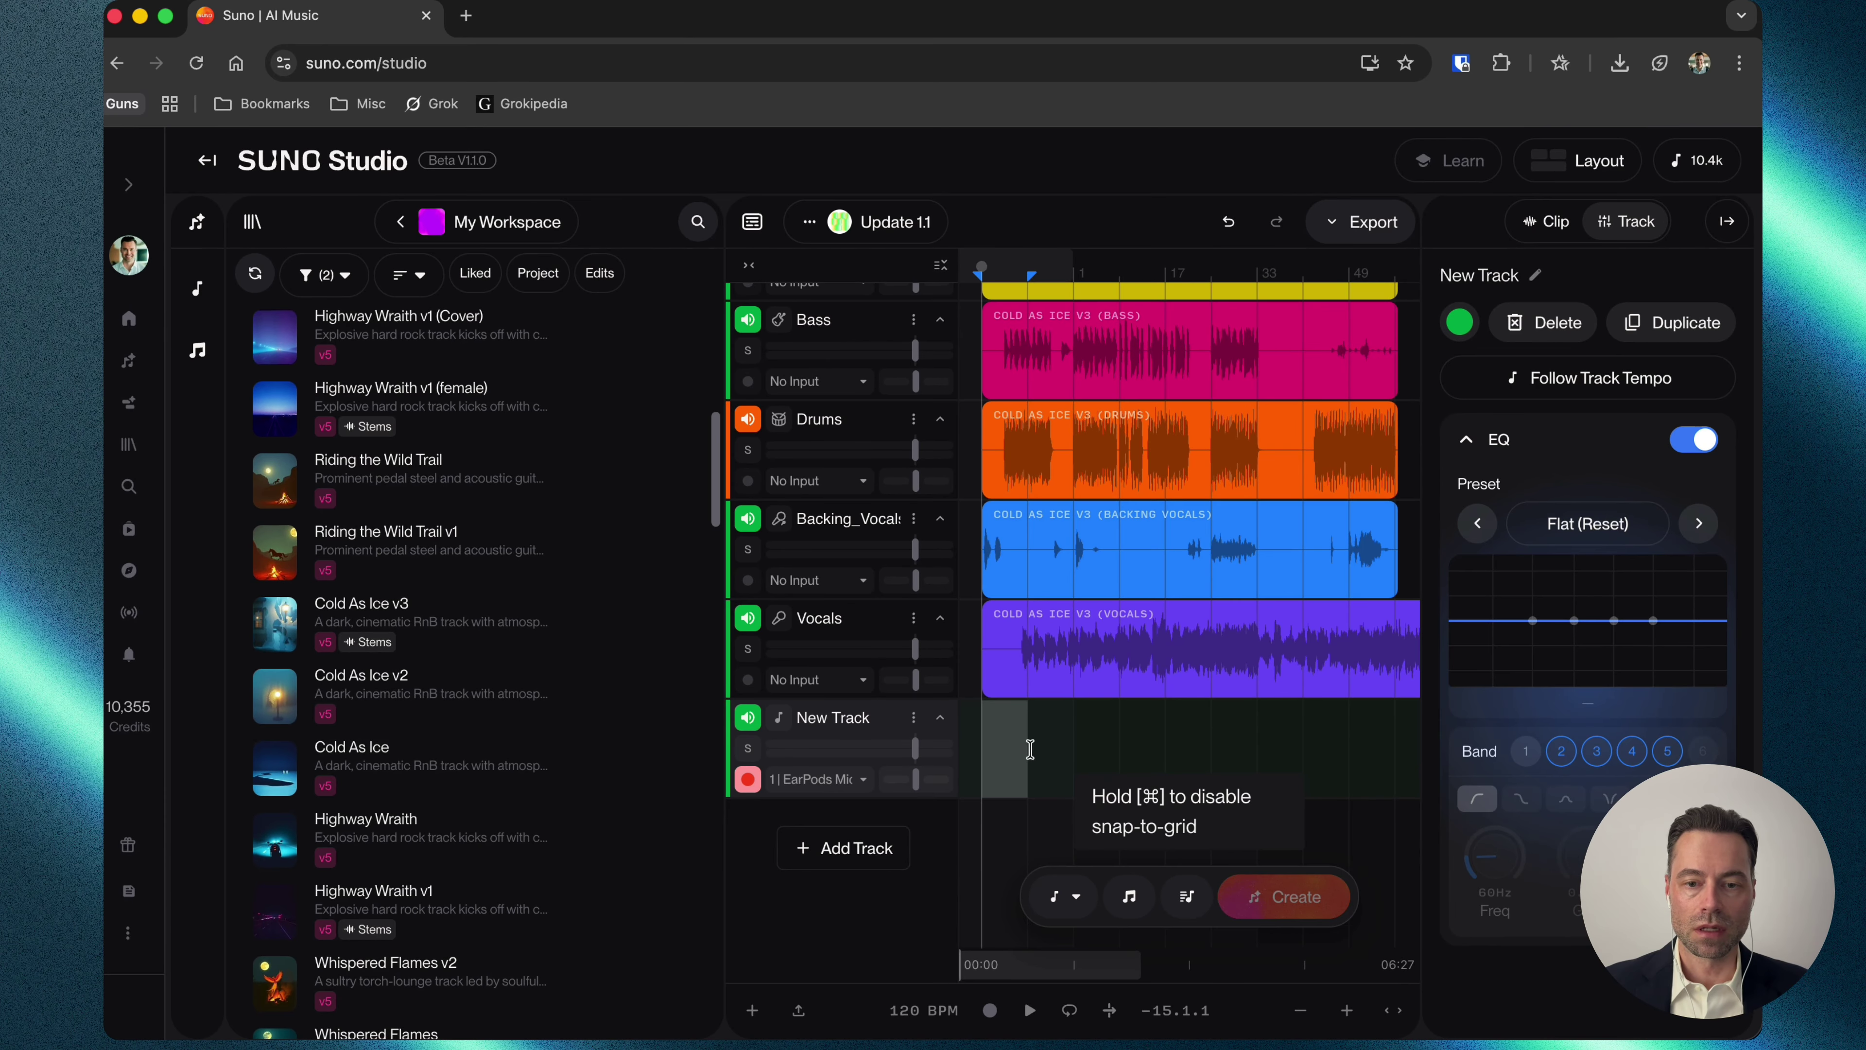
Solo the New Track and enable looping over a short range selected at its start.
left_click(1029, 749)
left_click(1069, 1010)
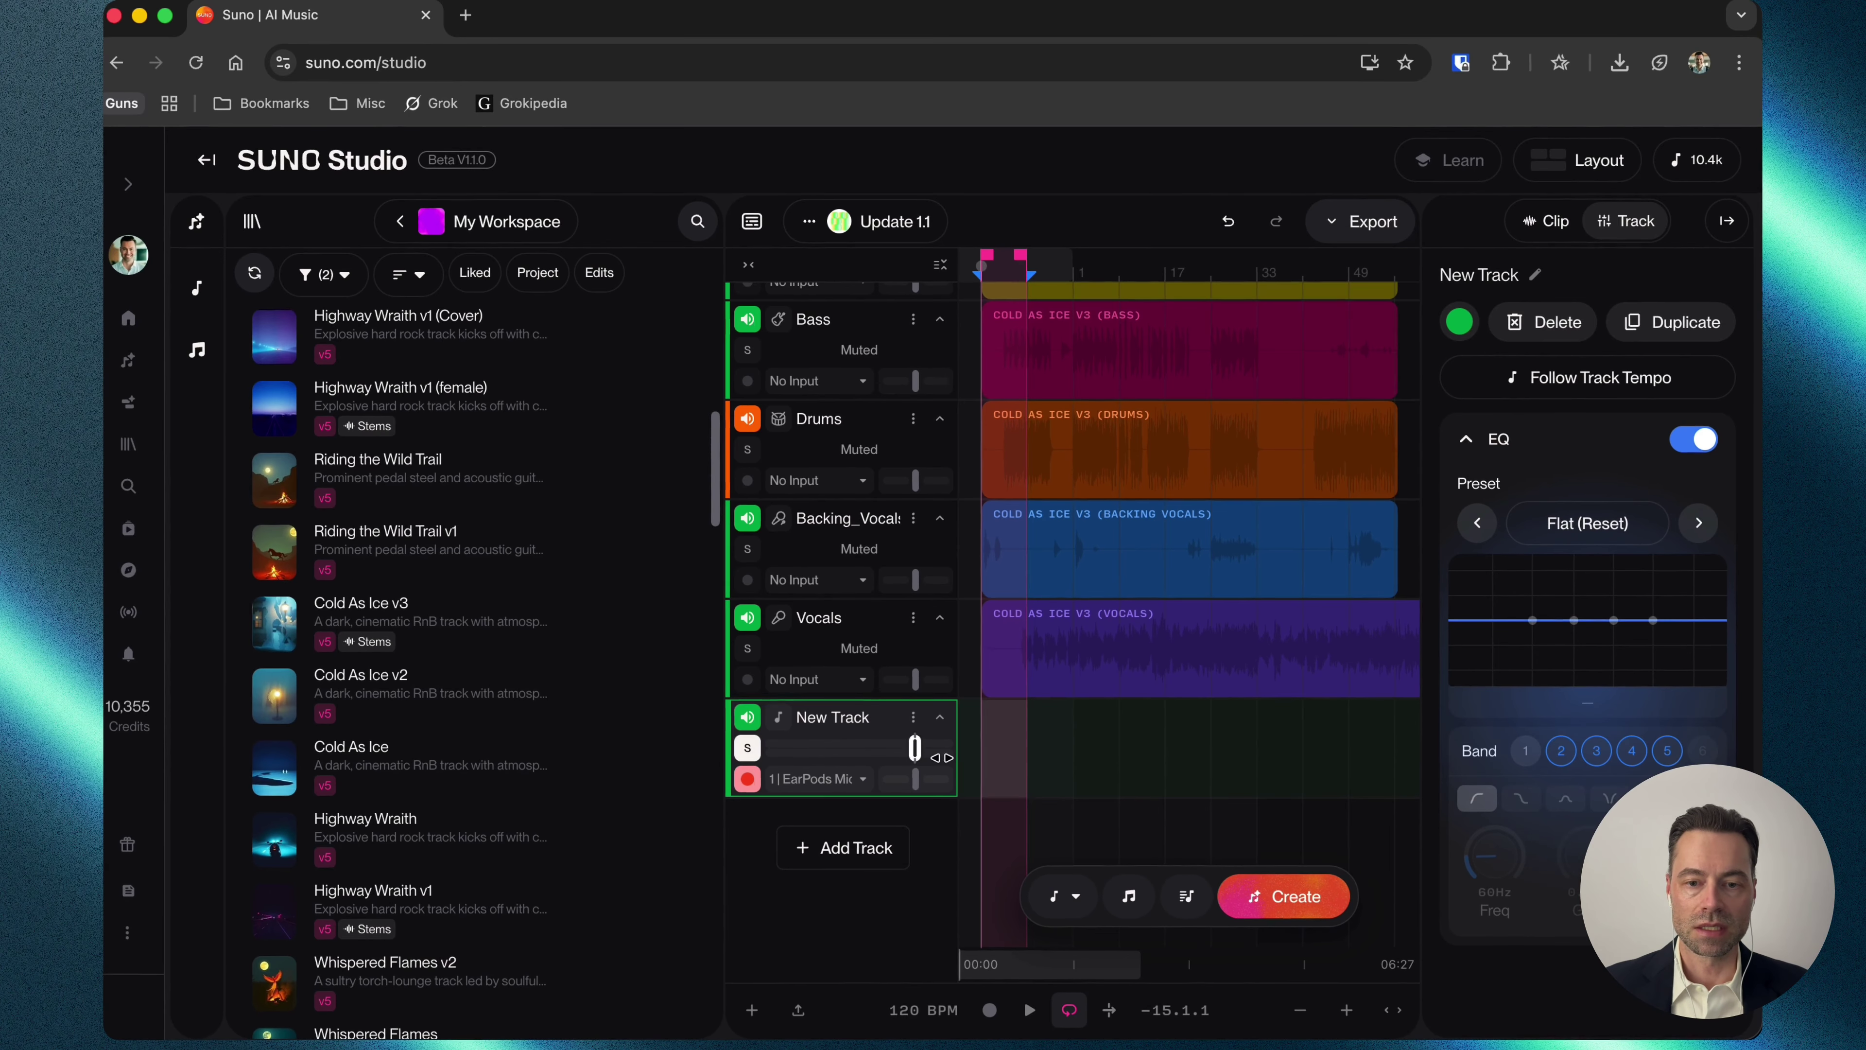
left_click(360, 534)
left_click_drag(991, 747, 1023, 752)
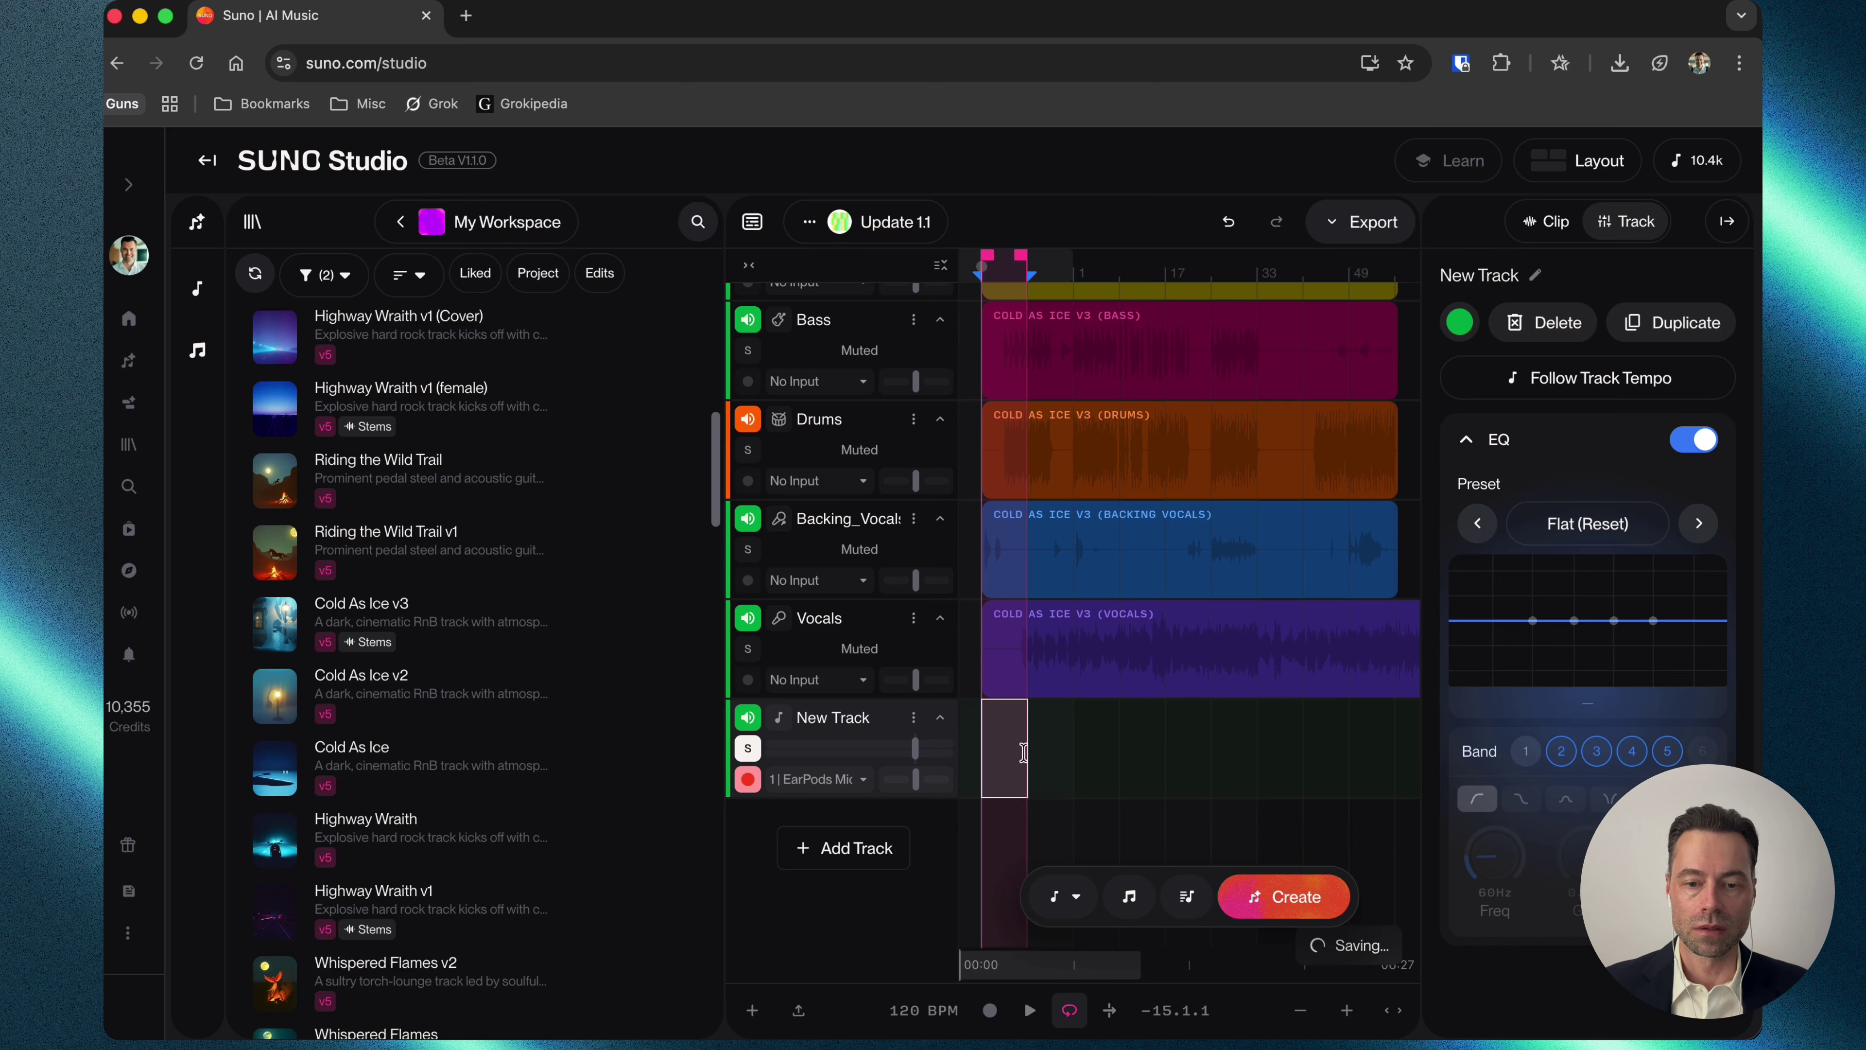
Record looped takes from the microphone on the New Track and show its take lanes.
left_click(989, 1011)
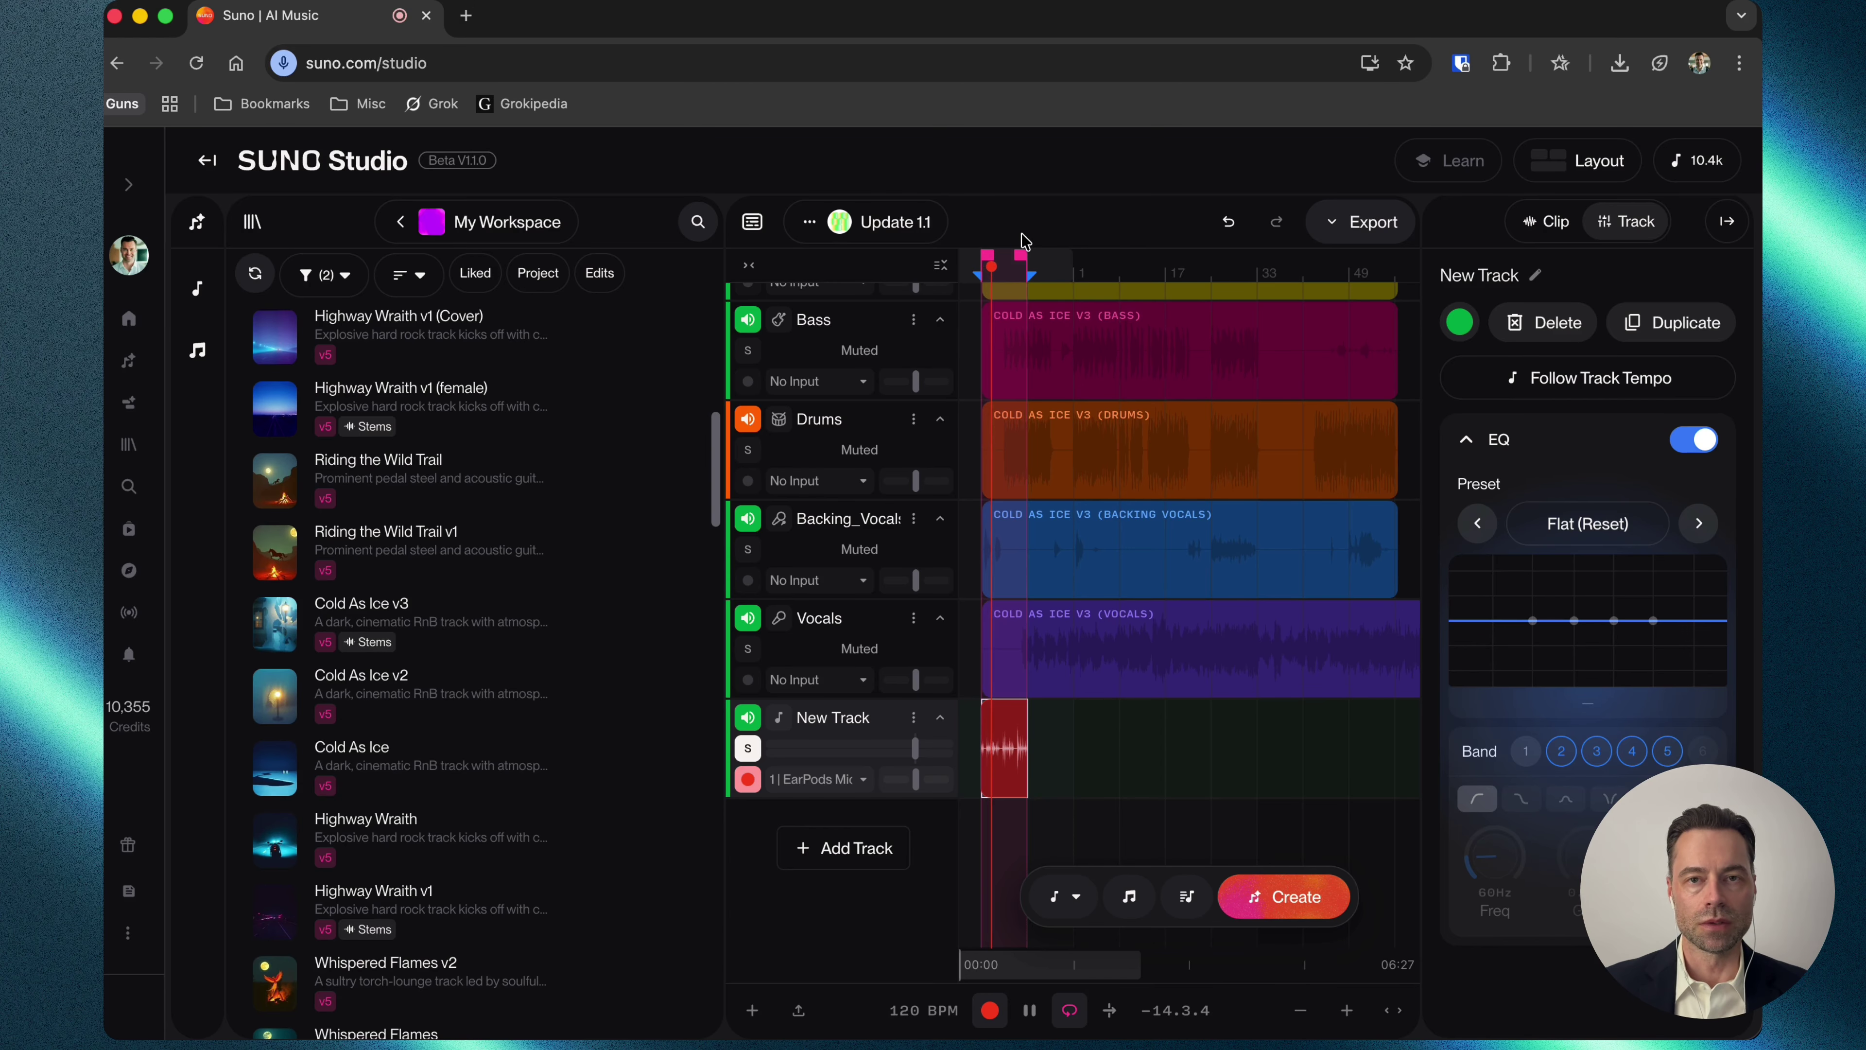
left_click(988, 1010)
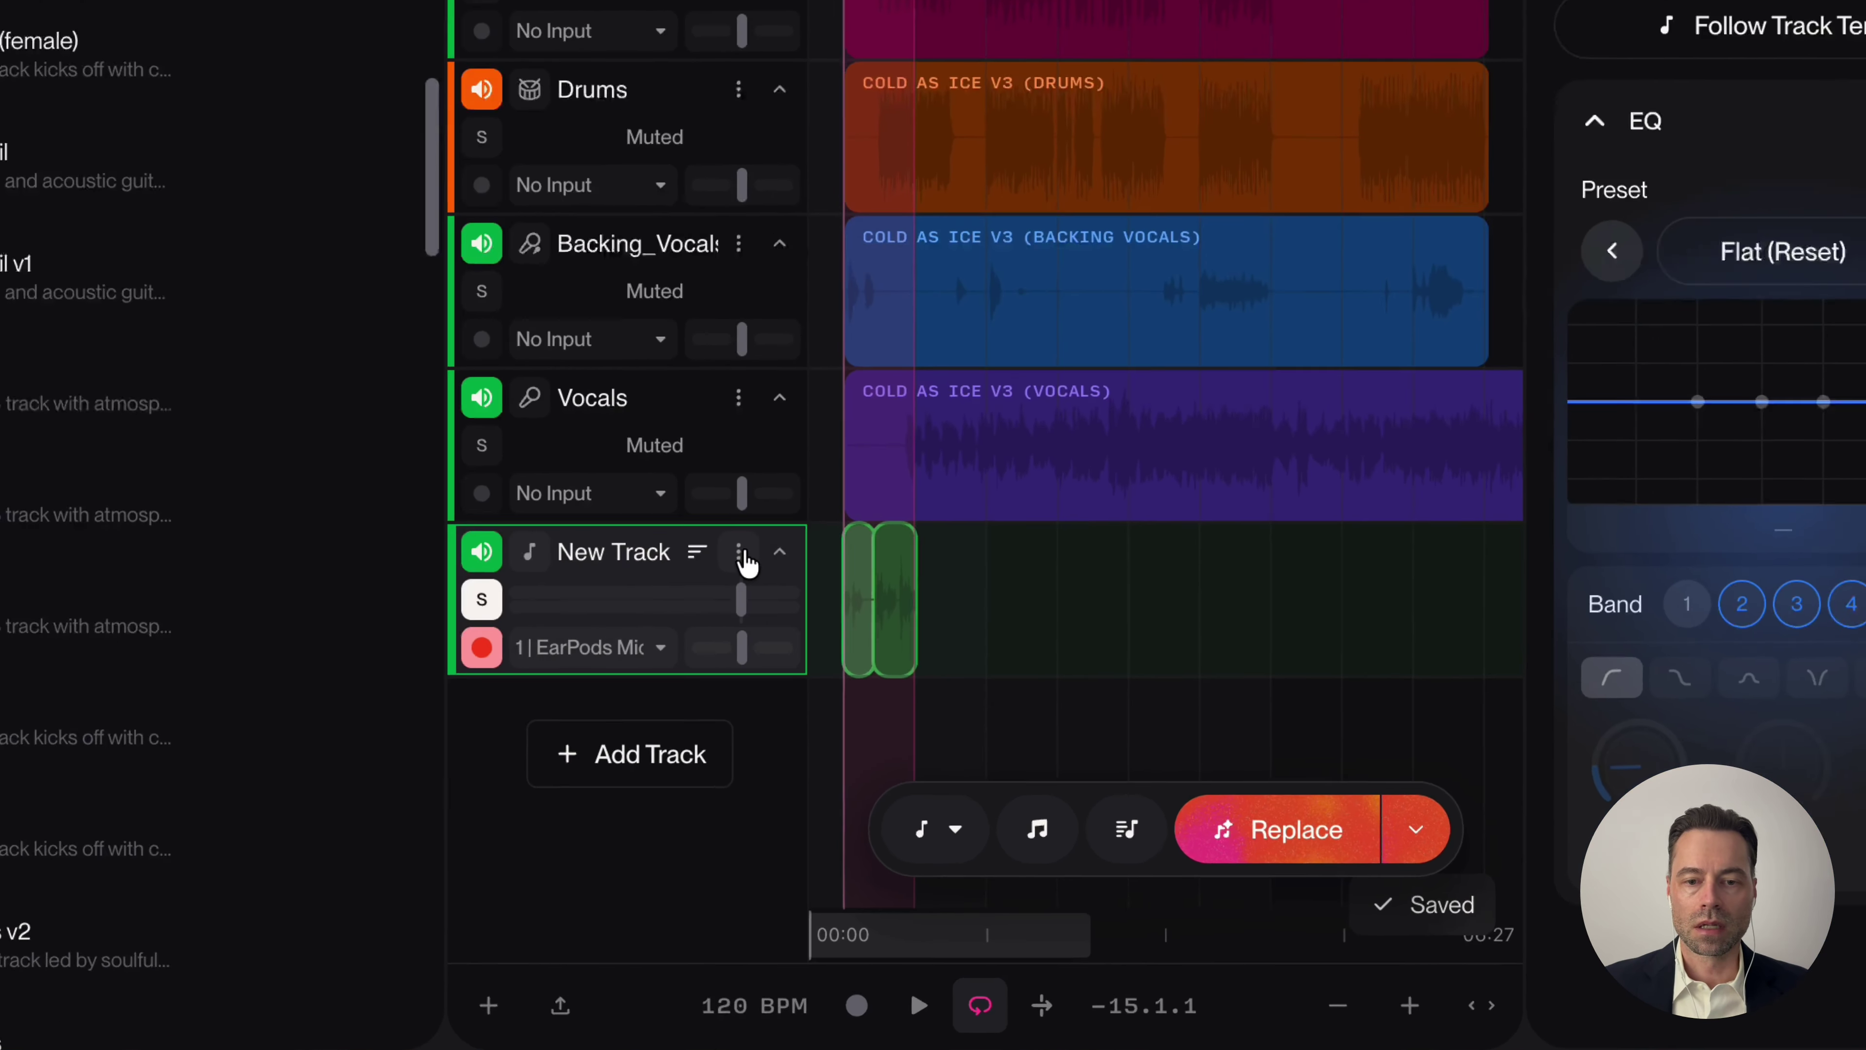
left_click(913, 716)
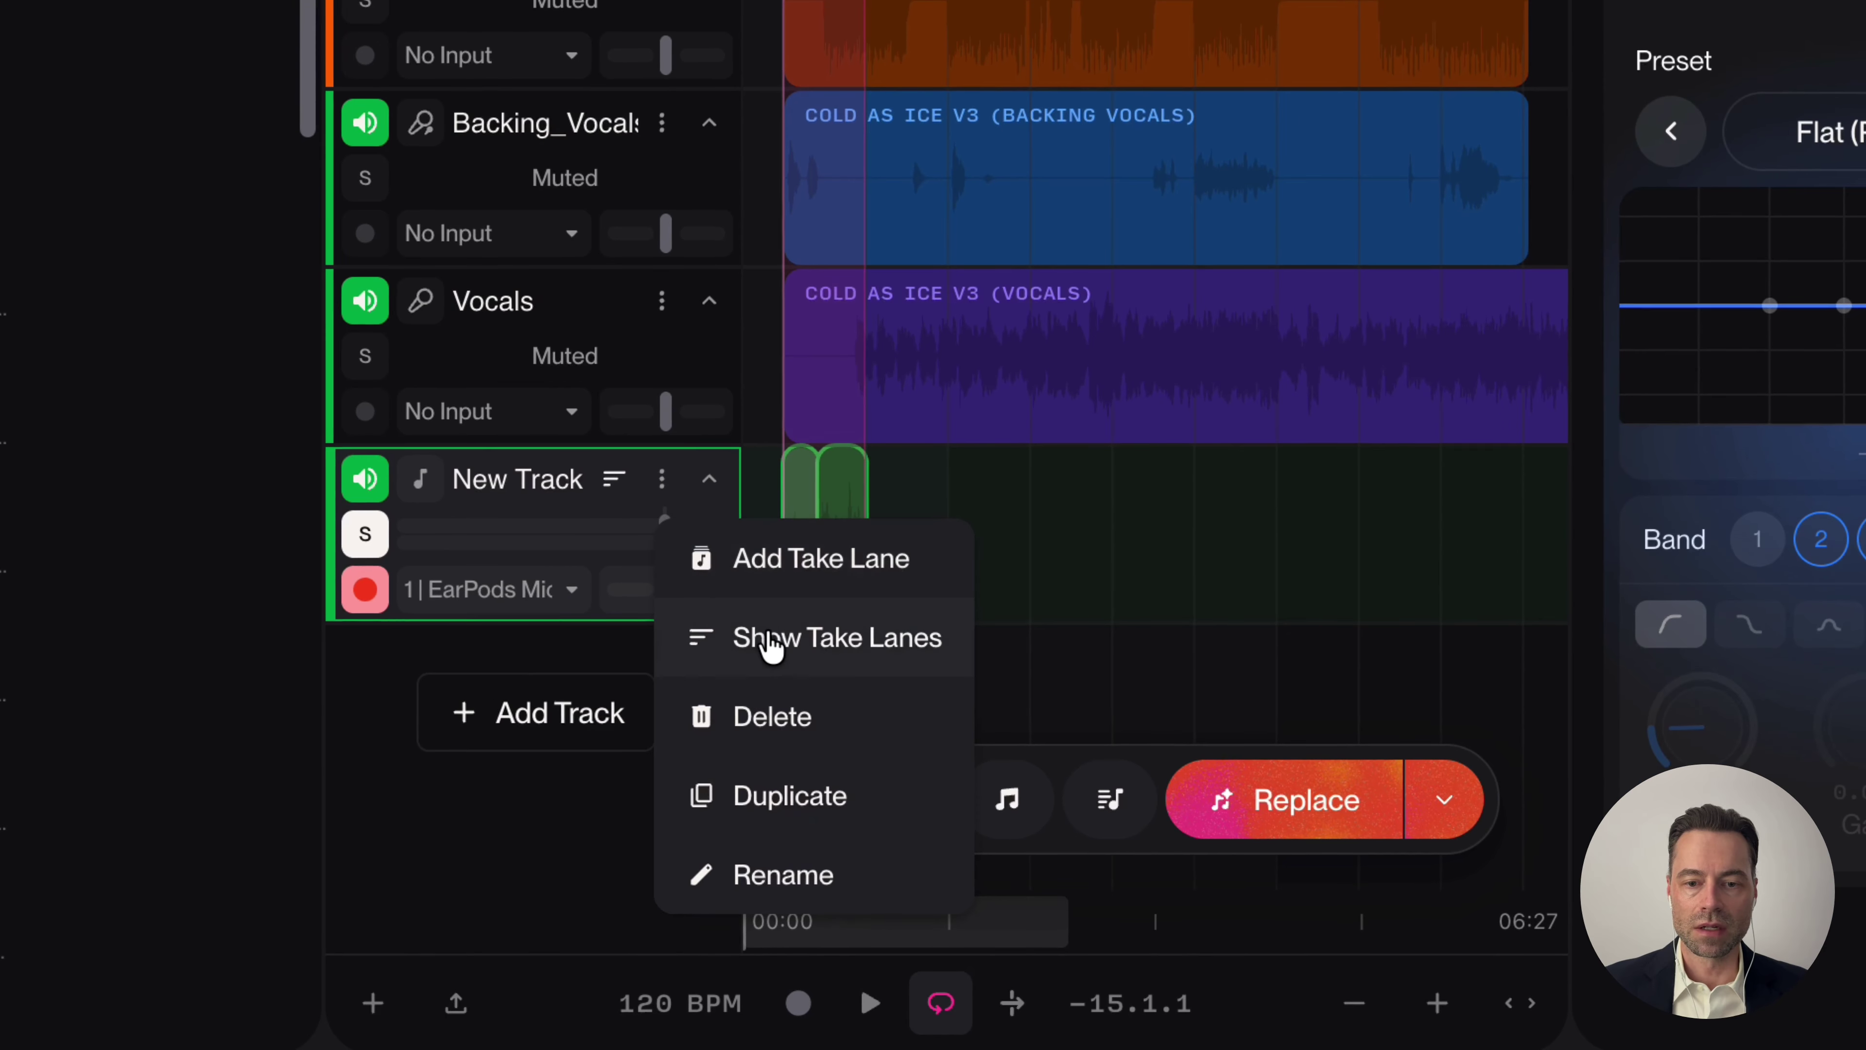
left_click(772, 651)
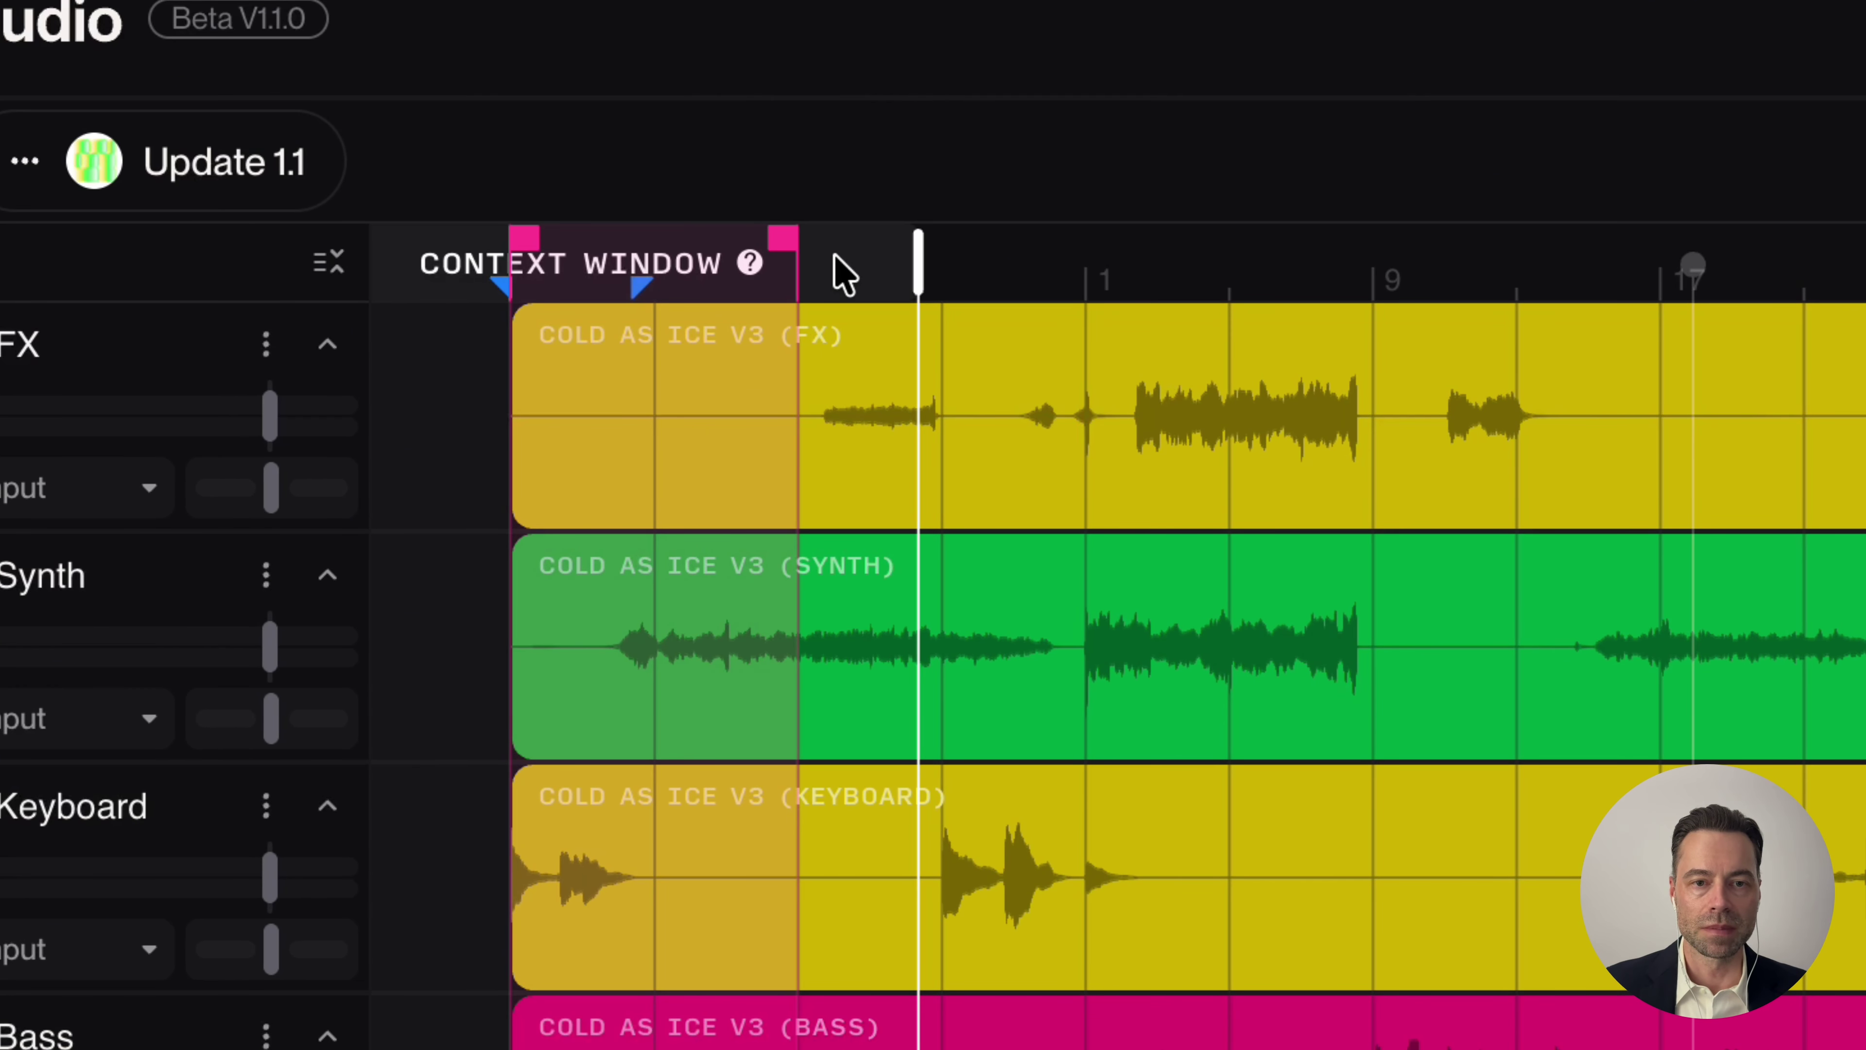
Adjust the selected range near the start of the FX clip and display its context window on the timeline.
left_click_drag(762, 367, 584, 271)
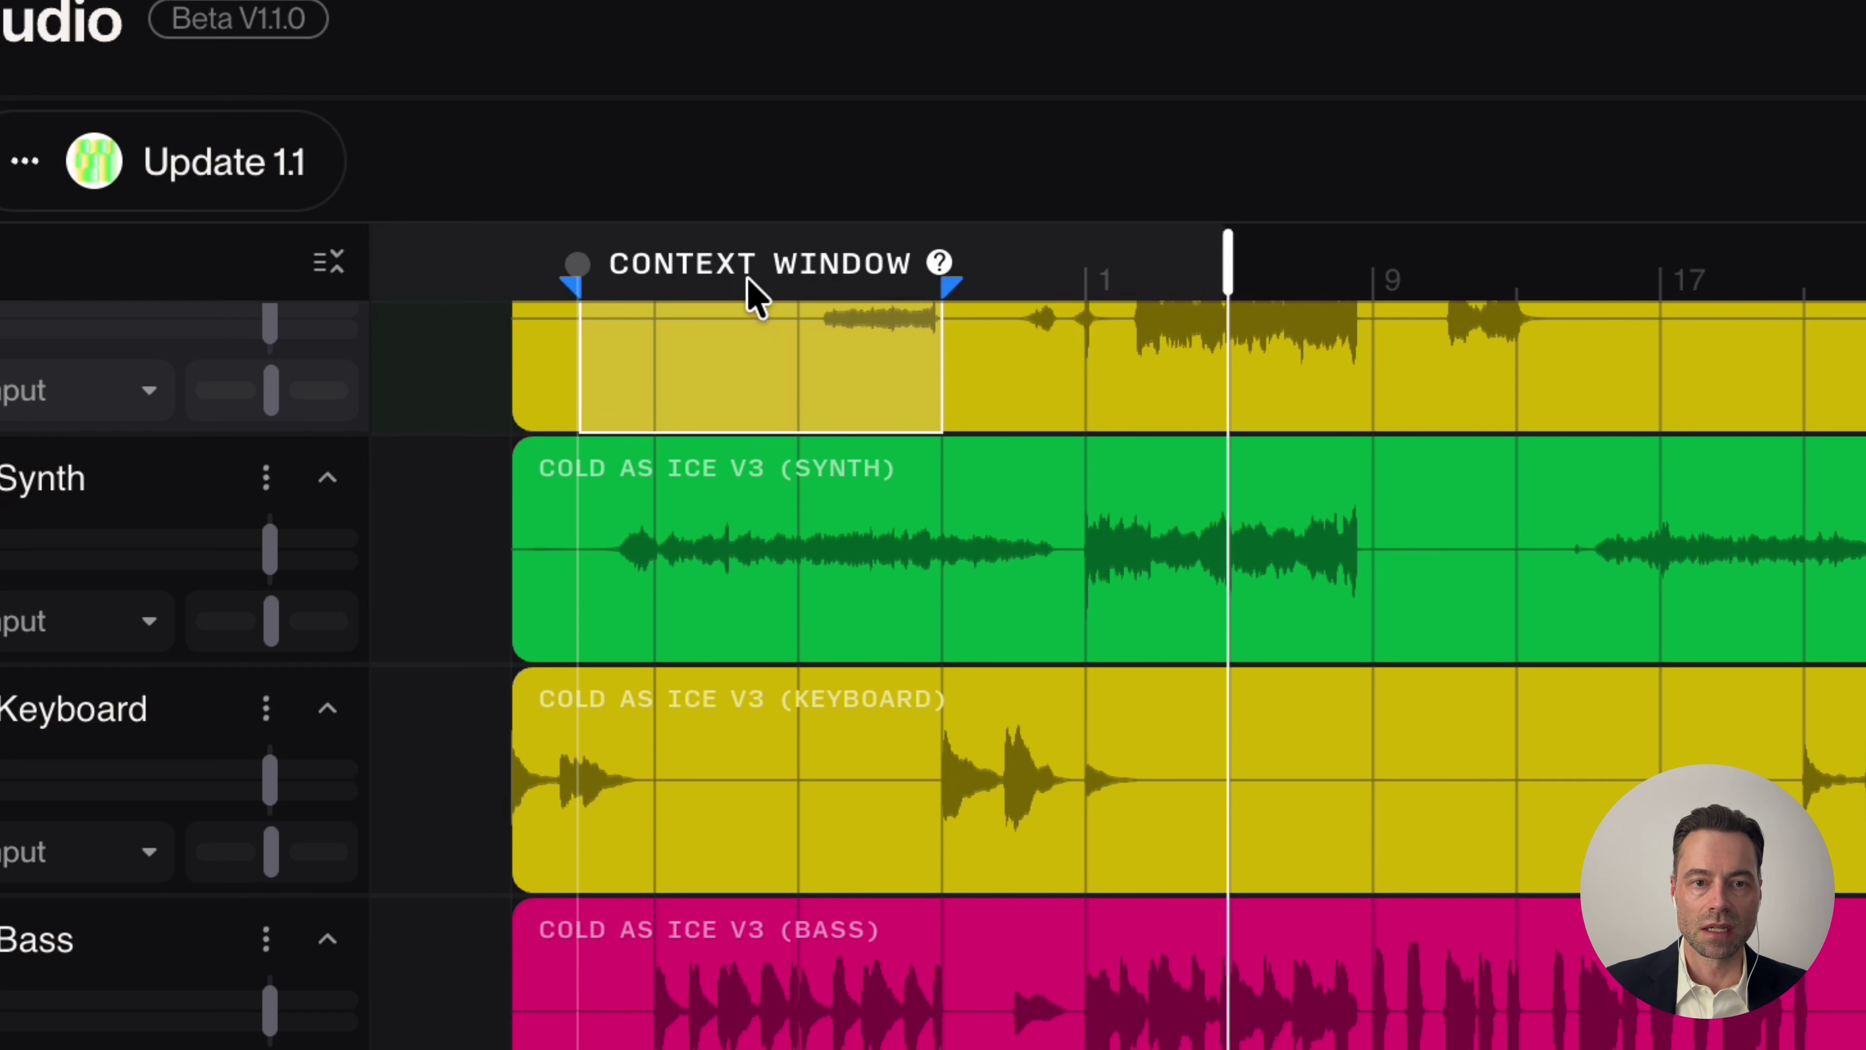
left_click(596, 367)
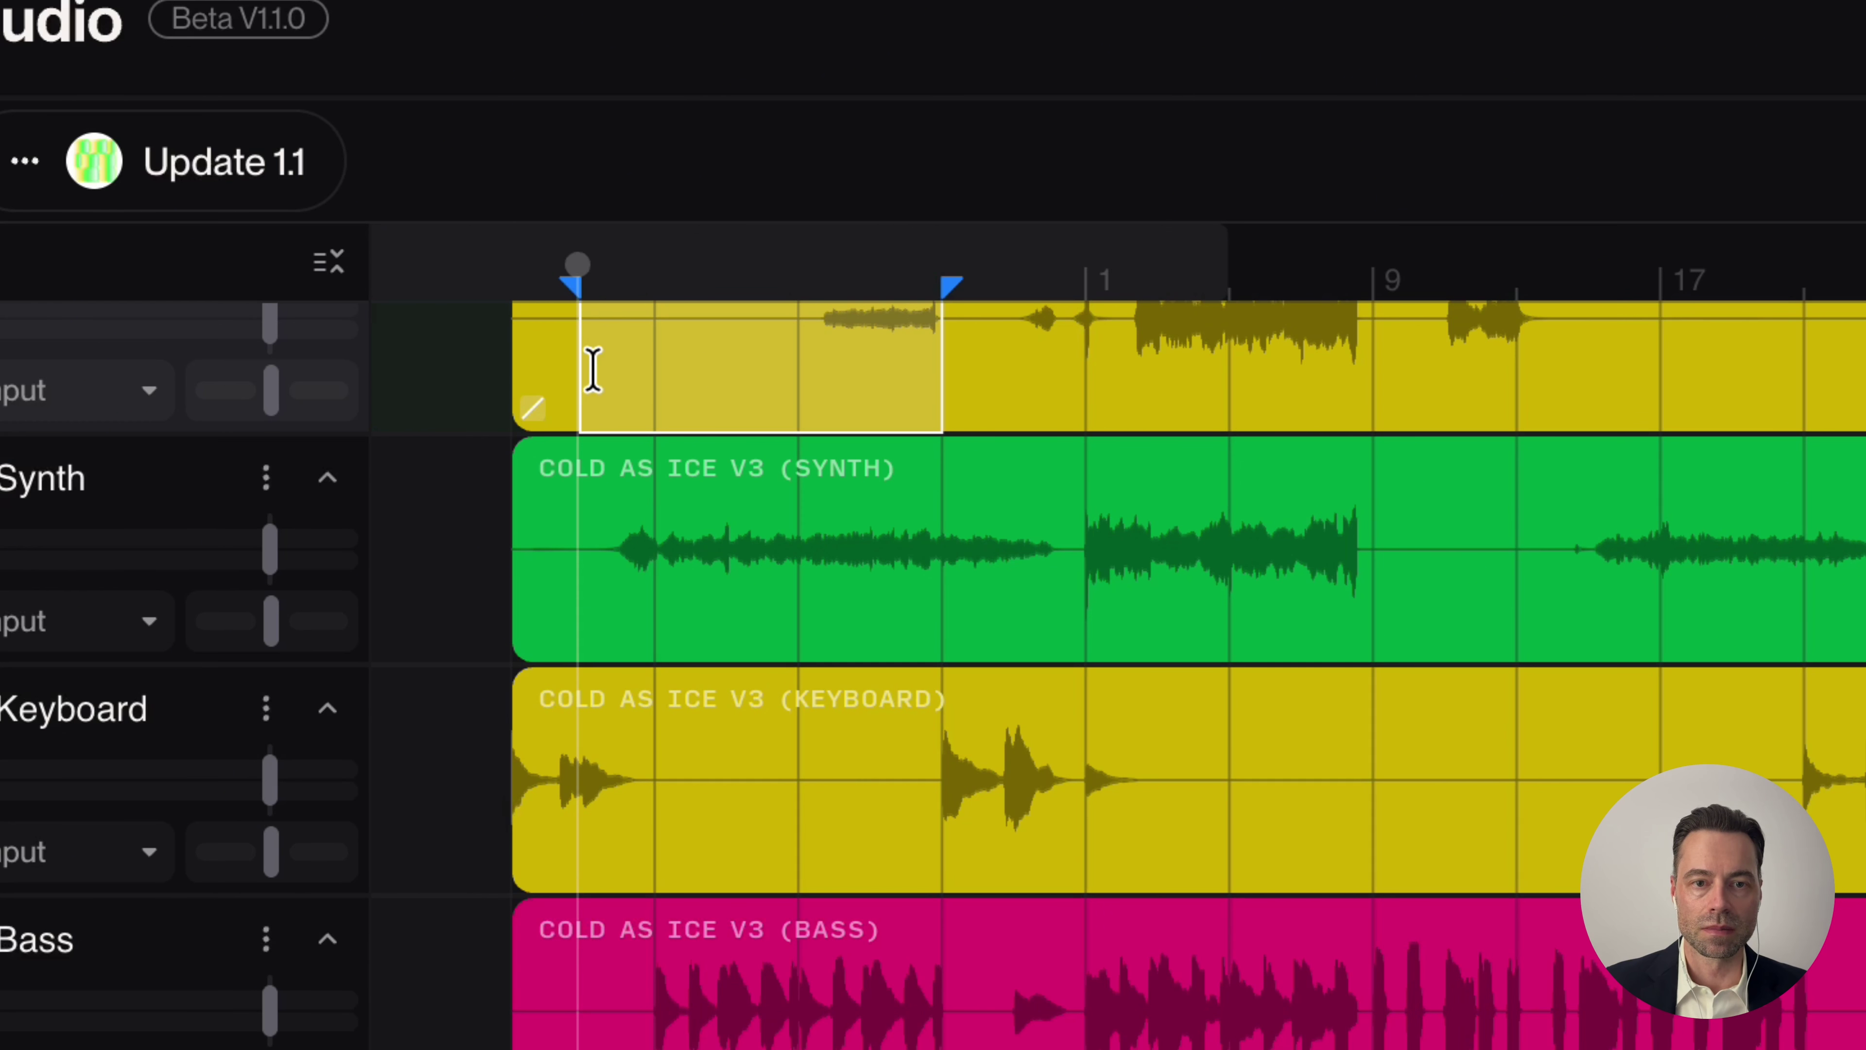
left_click_drag(594, 370, 925, 350)
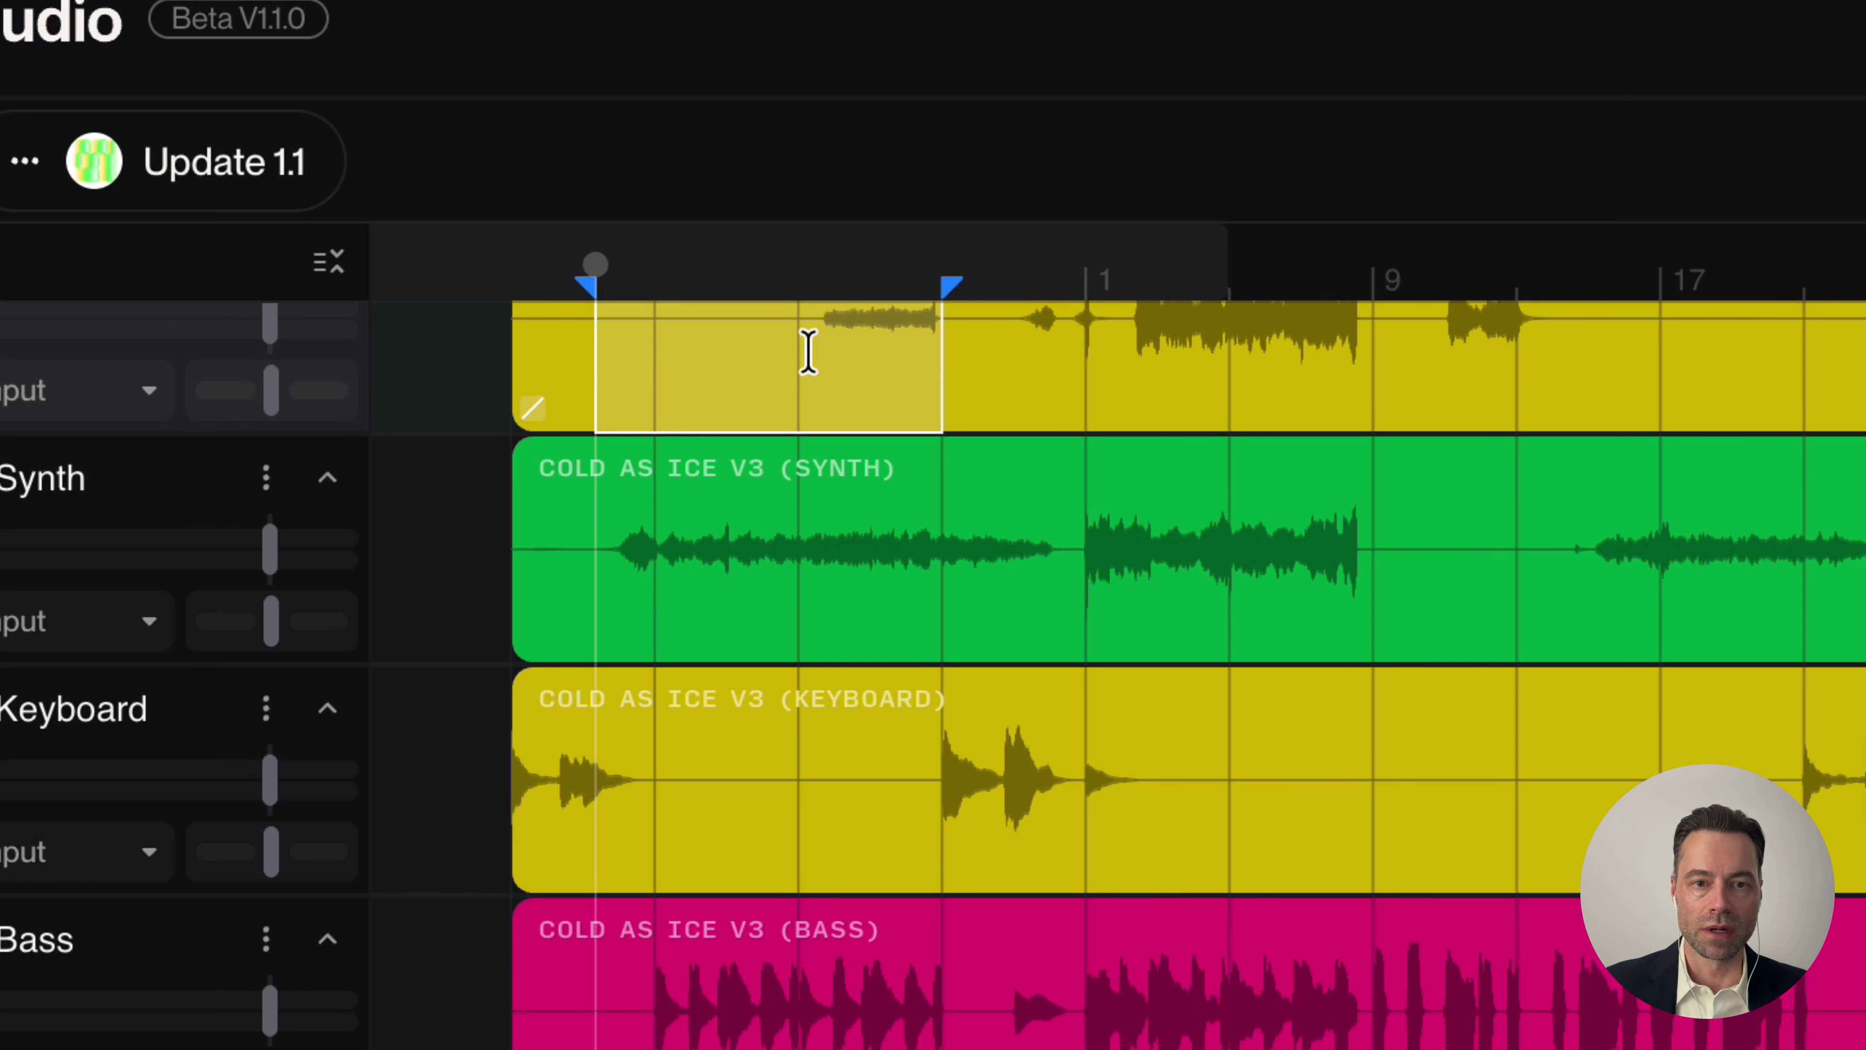
scroll(800, 338, "up", 1)
mouse_move(924, 279)
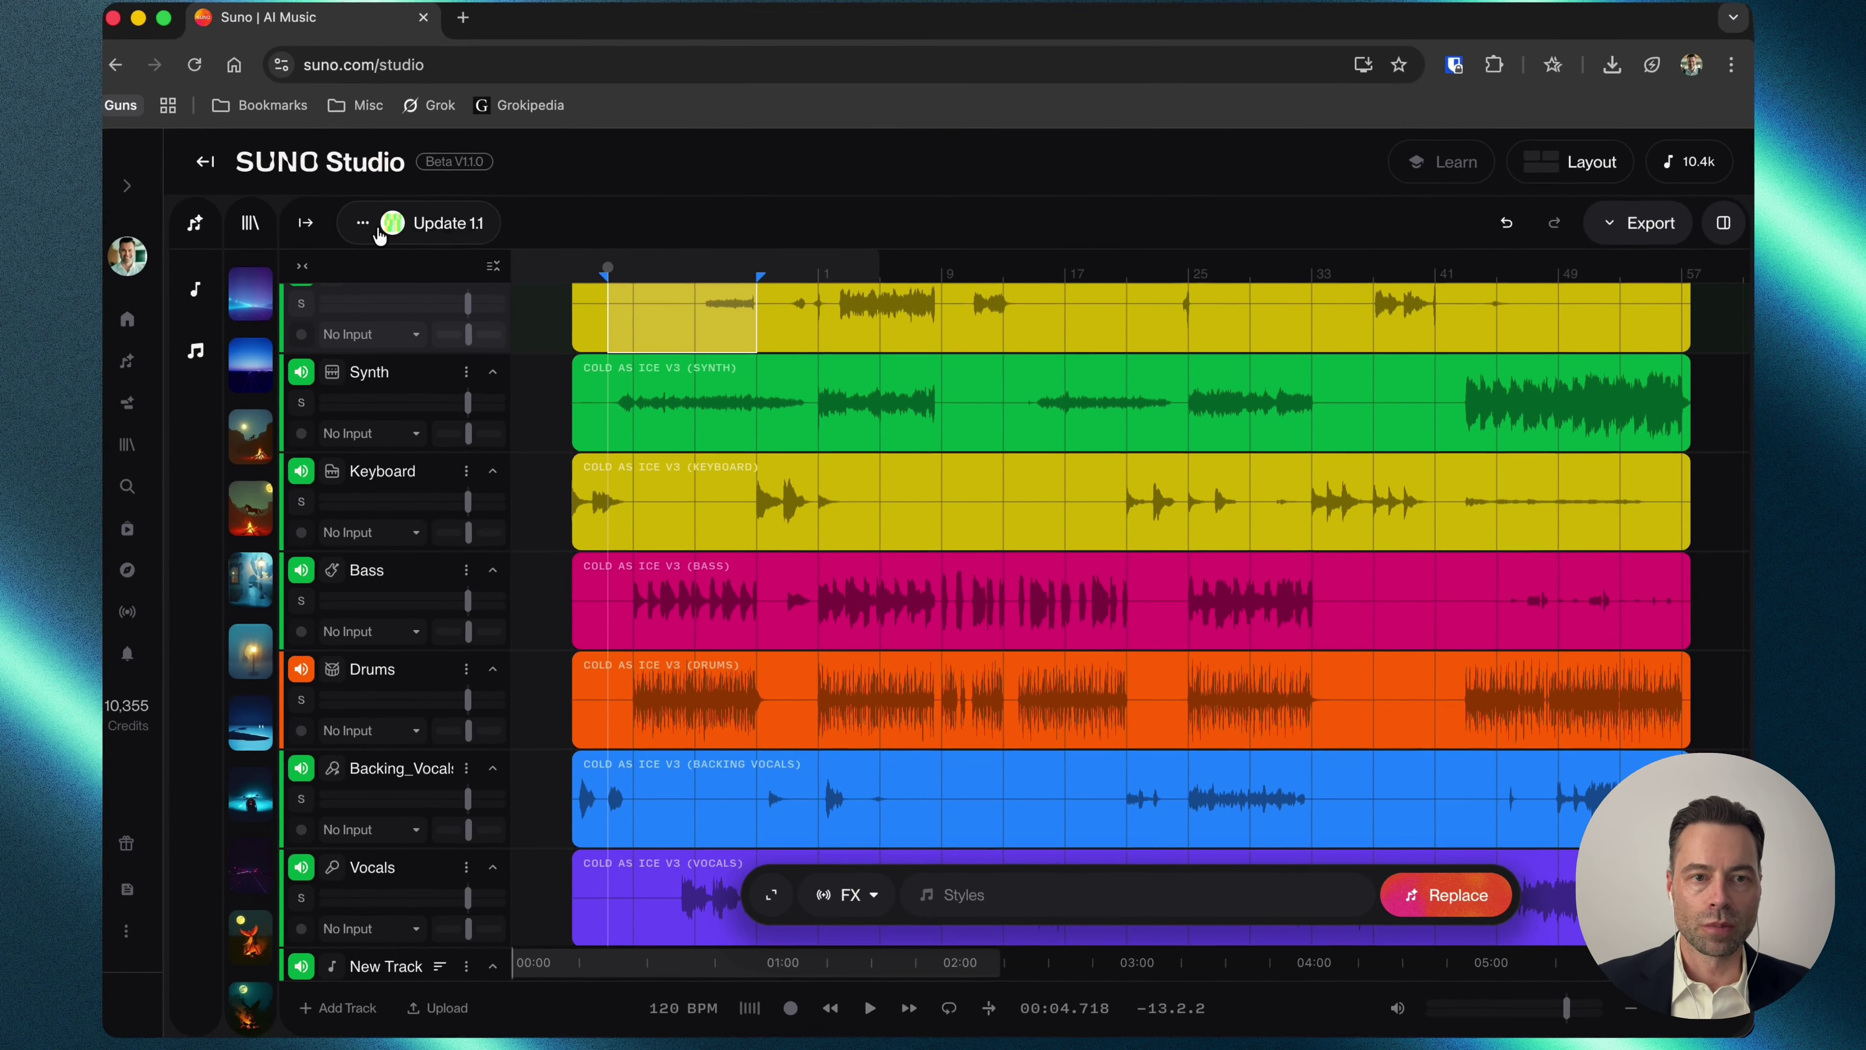
Browse the saved projects and view the recently deleted ones.
left_click(223, 308)
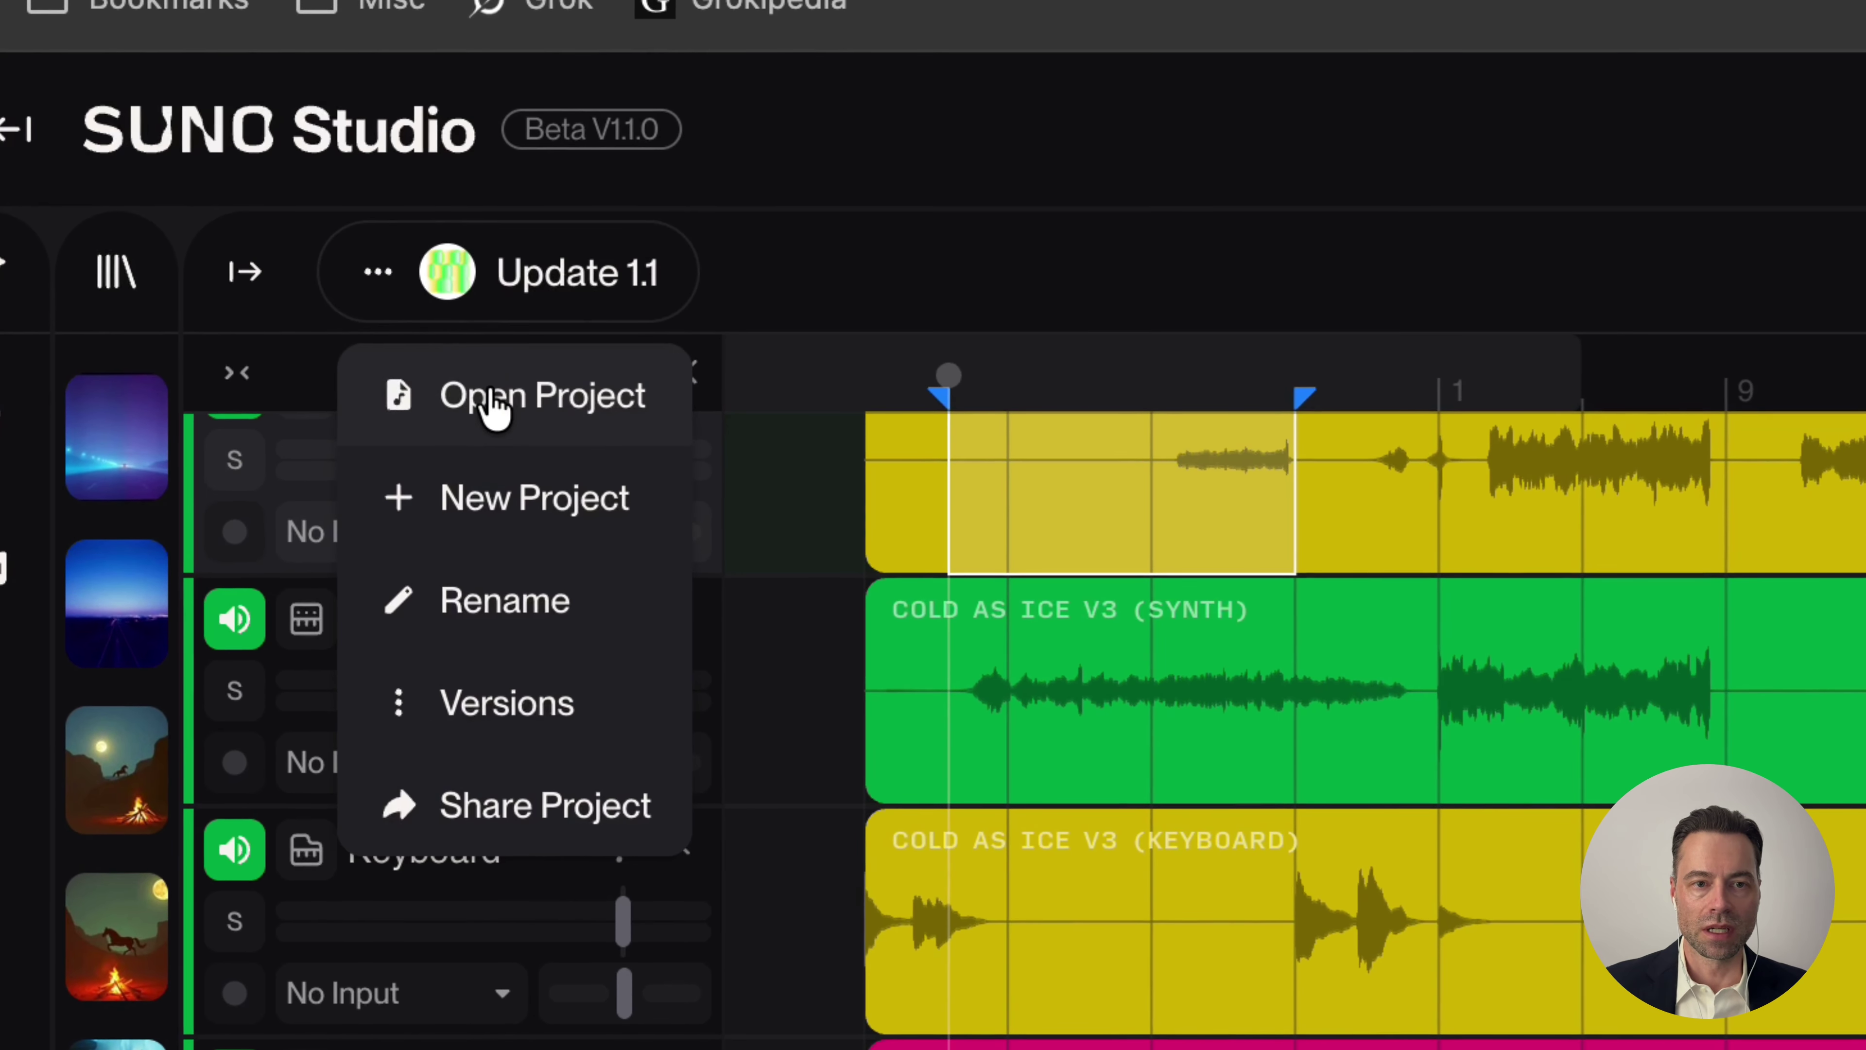
left_click(563, 416)
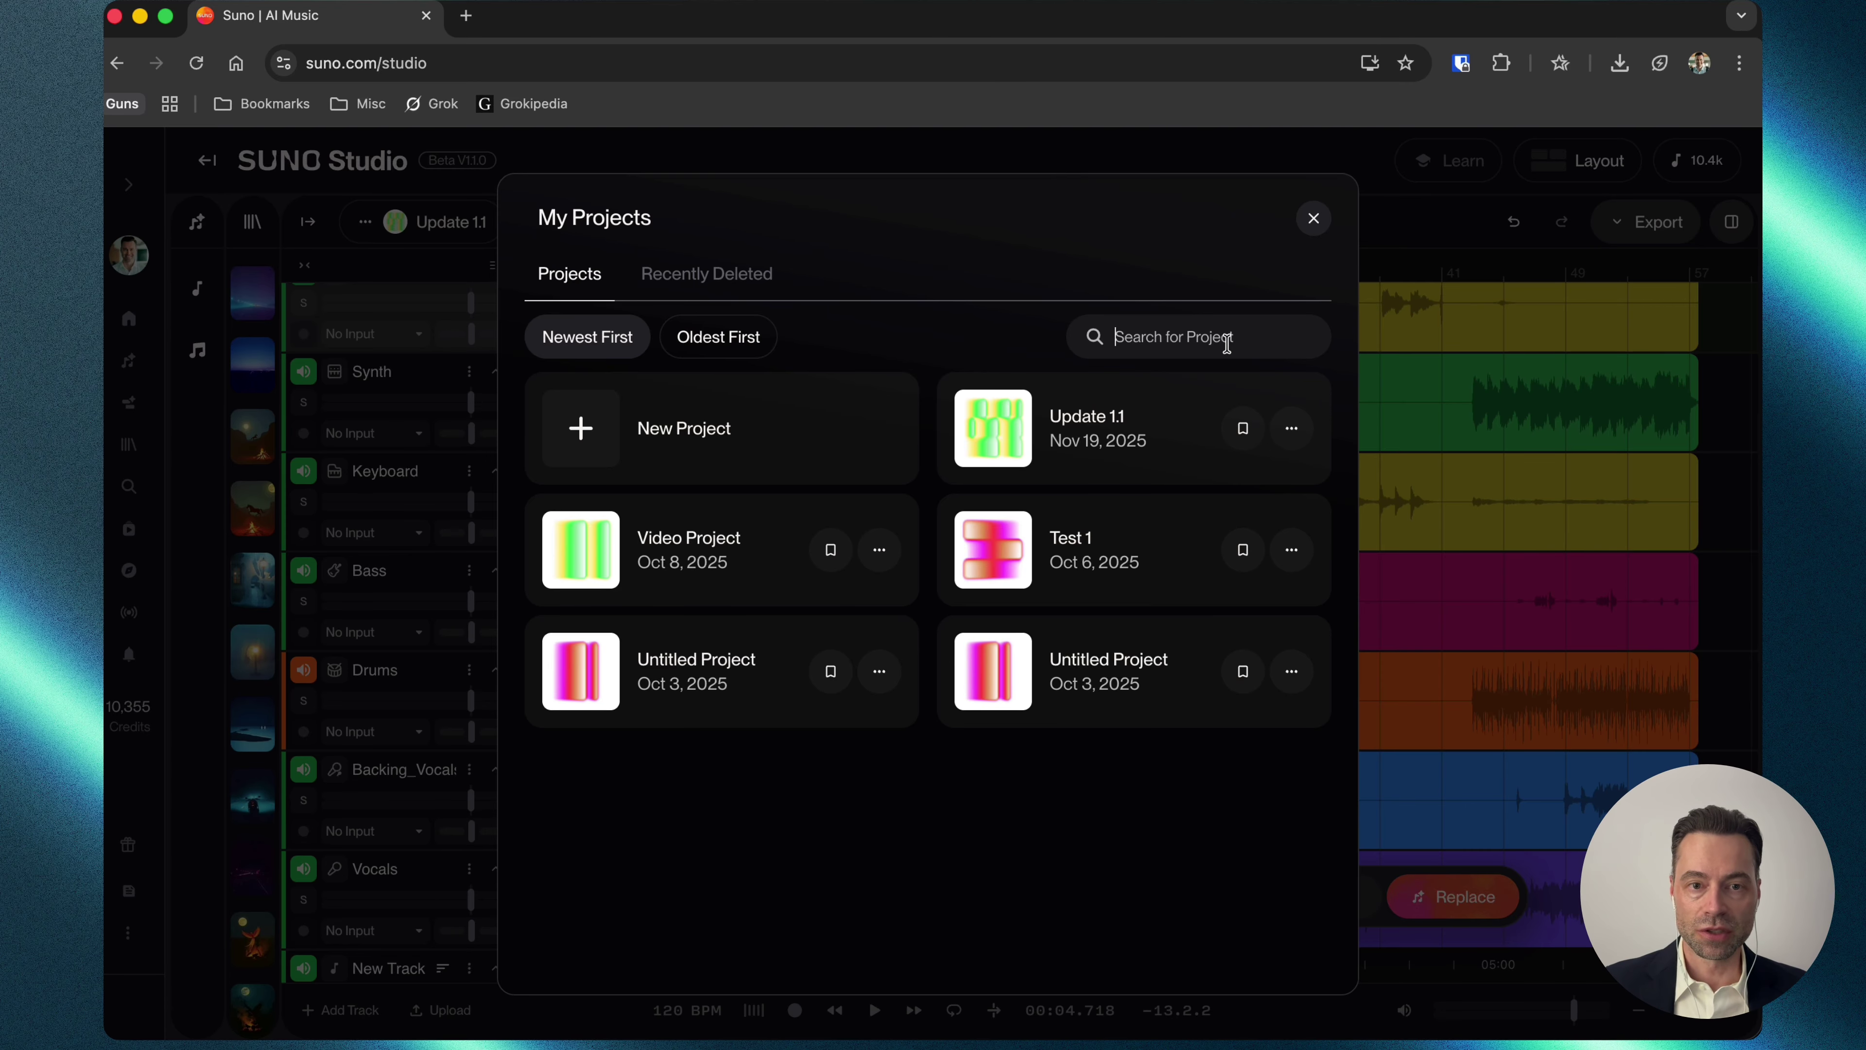
left_click(689, 285)
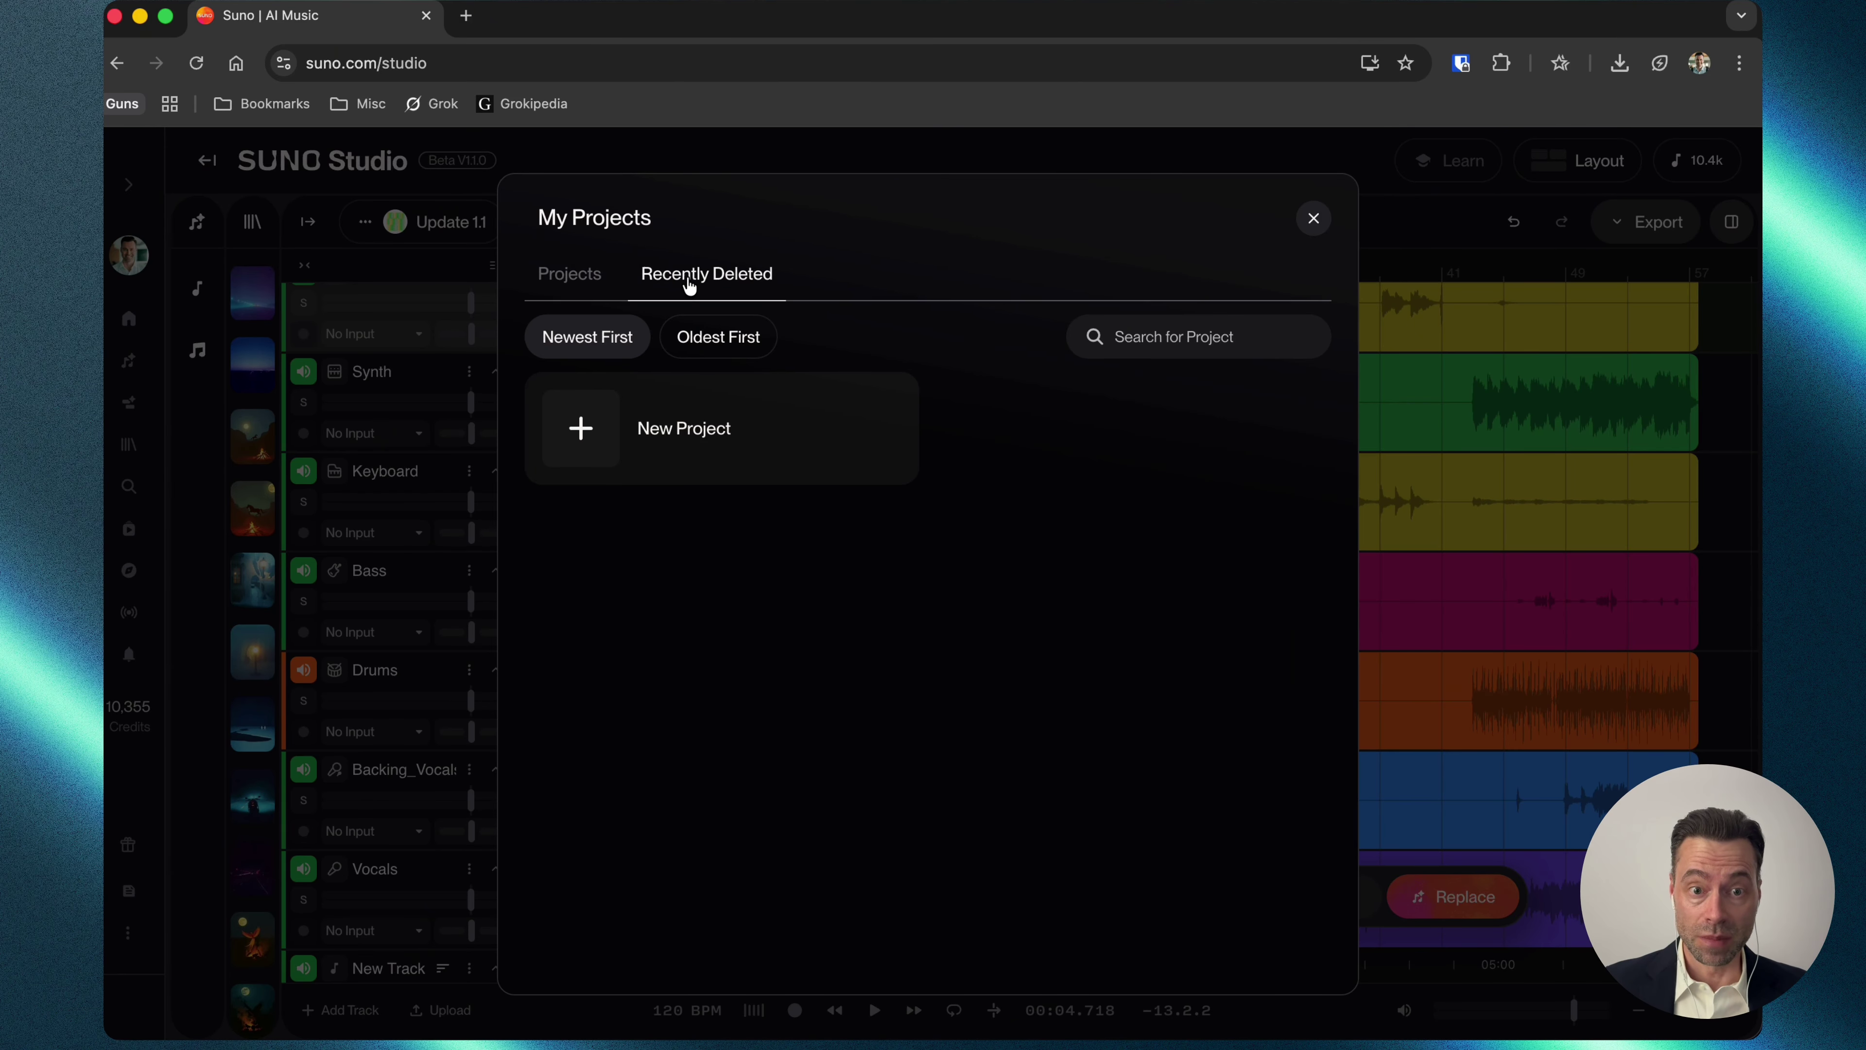